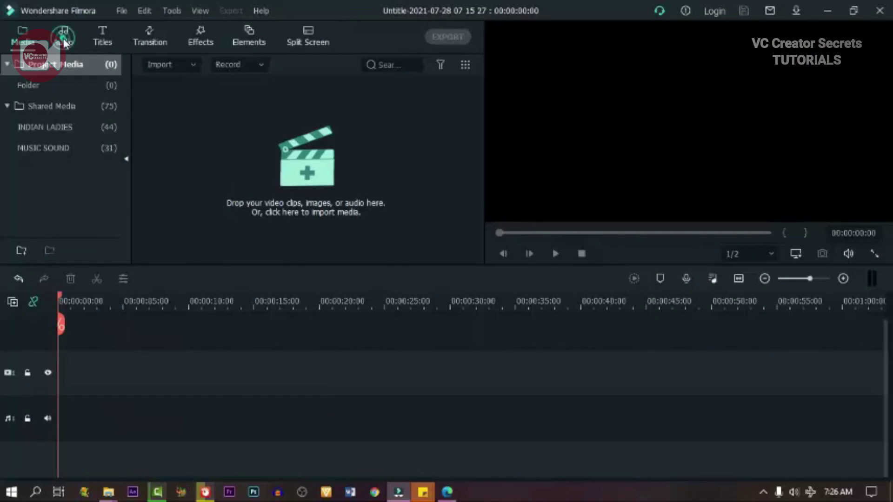
Browse the Electronic music category and preview the Always Dreaming track
{"action": "left_click", "coordinate": [64, 37]}
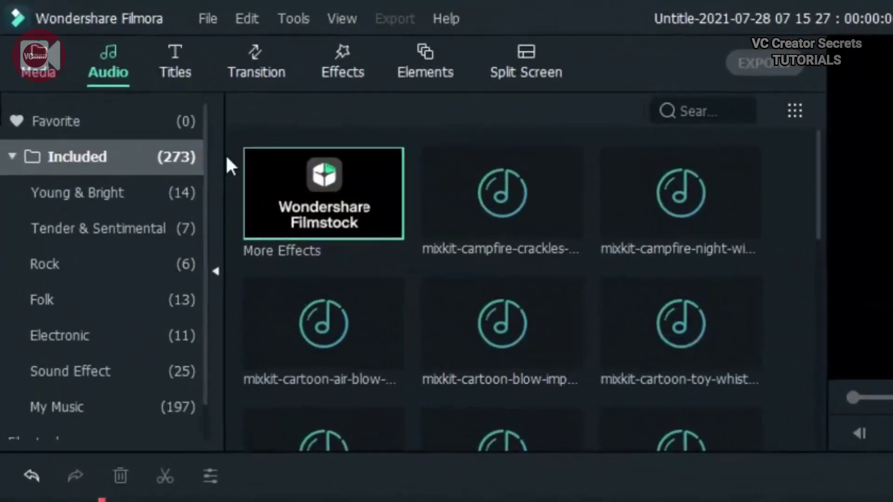
{"action": "left_click", "coordinate": [65, 336]}
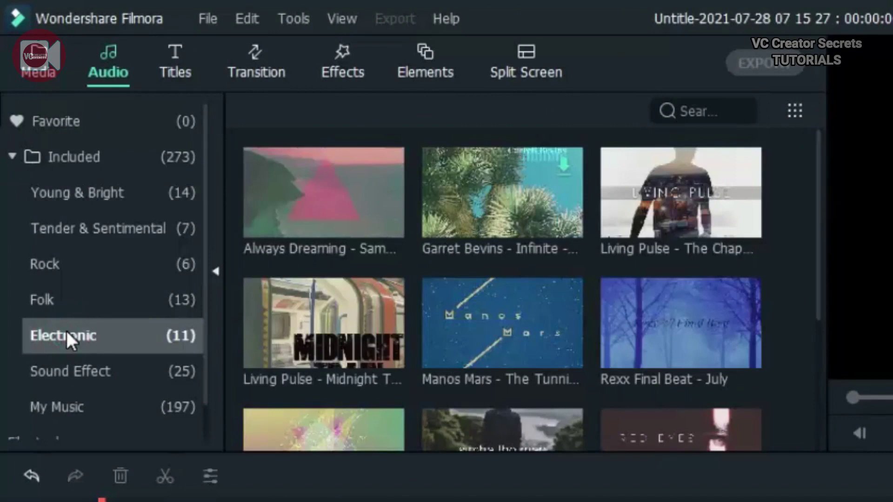
{"action": "left_click", "coordinate": [273, 208]}
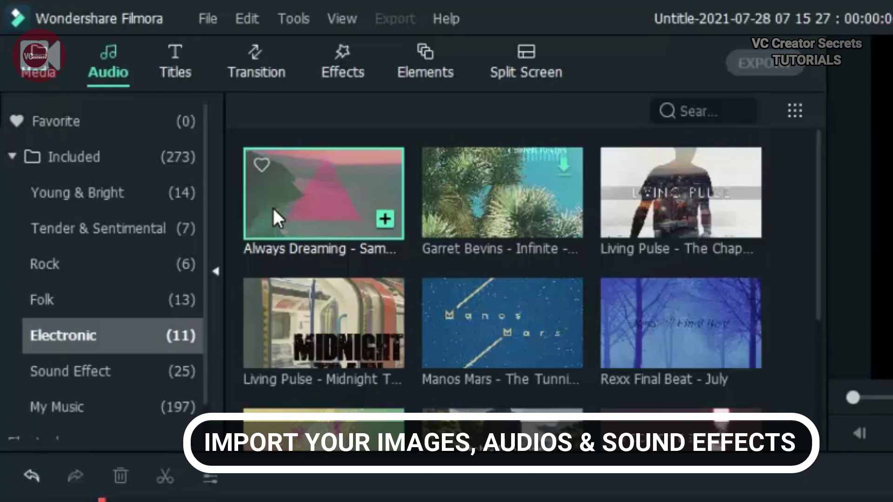
{"action": "scroll", "coordinate": [301, 272], "scroll_direction": "down", "scroll_amount": 5}
{"action": "scroll", "coordinate": [301, 272], "scroll_direction": "up", "scroll_amount": 3}
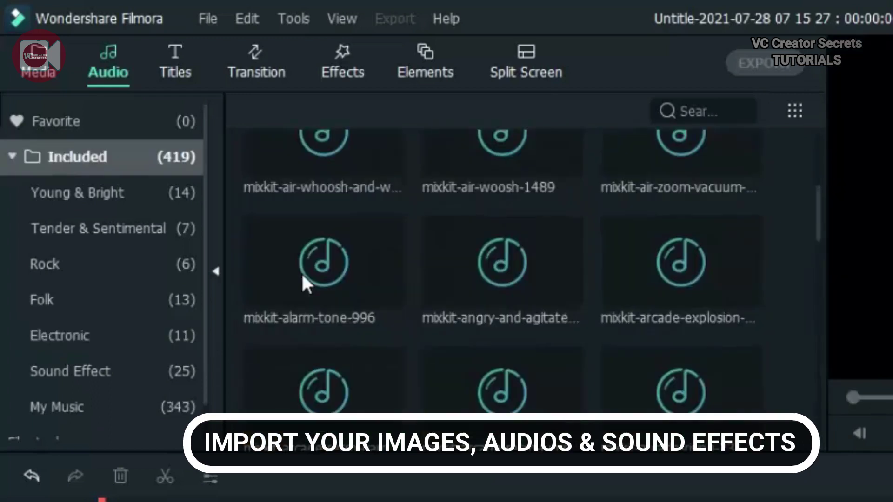
{"action": "scroll", "coordinate": [302, 278], "scroll_direction": "down", "scroll_amount": 3}
{"action": "scroll", "coordinate": [303, 278], "scroll_direction": "up", "scroll_amount": 5}
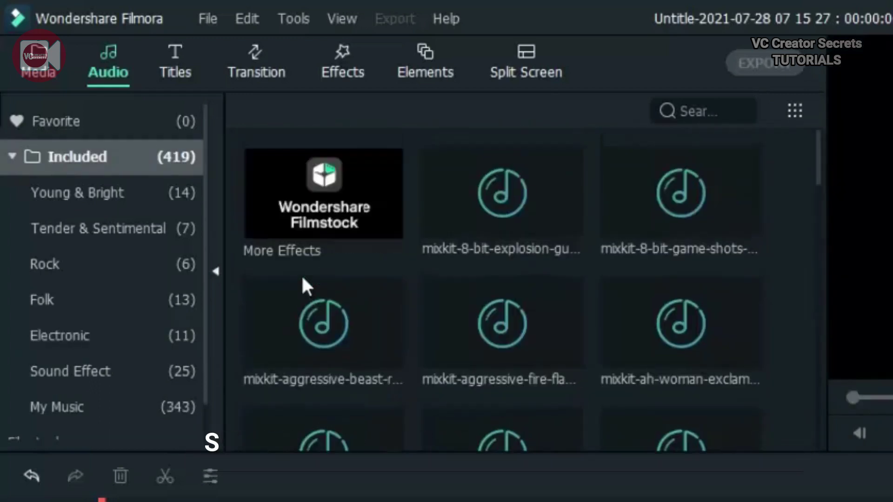
{"action": "left_click", "coordinate": [105, 332]}
Analyse the beats of Always Dreaming with the default Beat Options settings
{"action": "right_click", "coordinate": [287, 210]}
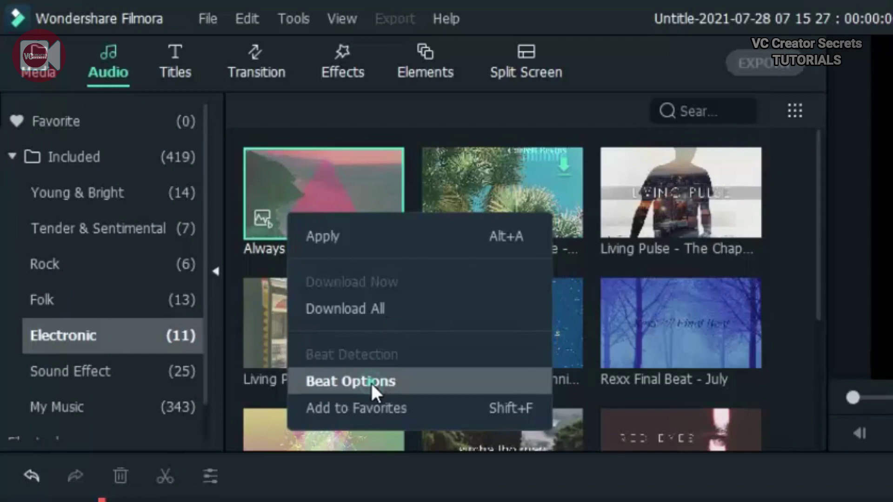
{"action": "left_click", "coordinate": [371, 382]}
{"action": "left_click", "coordinate": [809, 475]}
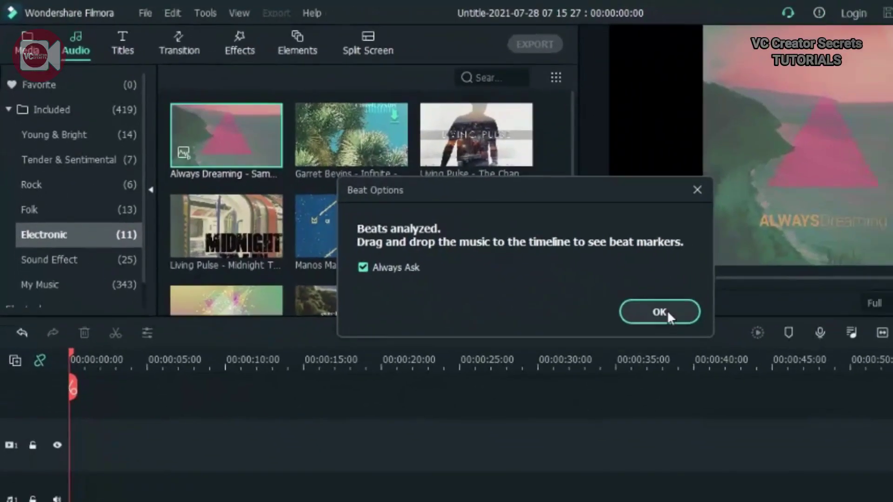
{"action": "left_click", "coordinate": [667, 312]}
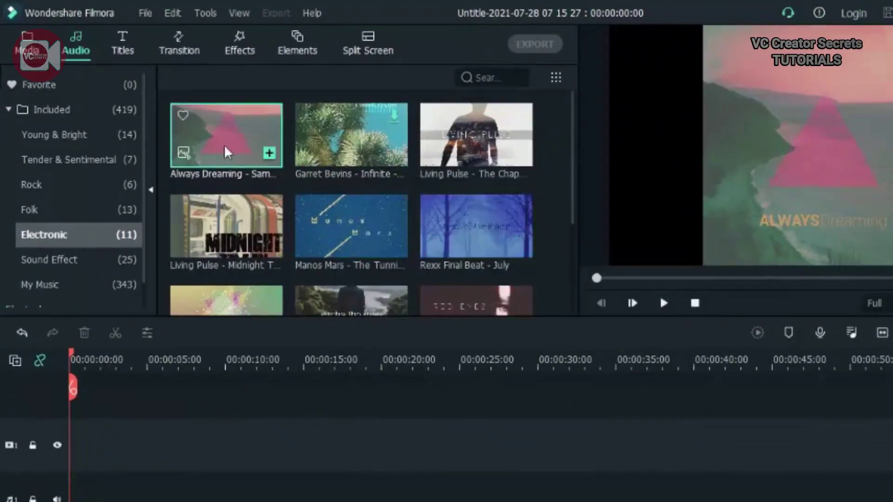
Run Beat Detection on the Manos Mars track, then reselect Always Dreaming
{"action": "right_click", "coordinate": [322, 241]}
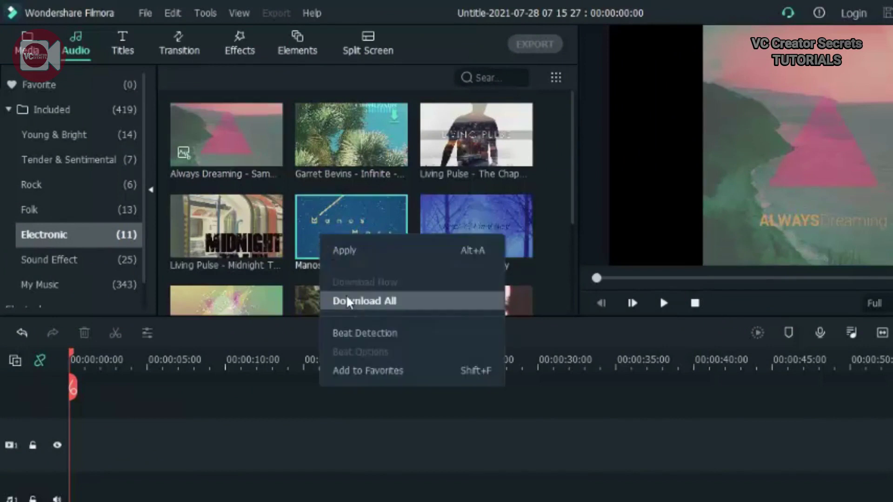
{"action": "left_click", "coordinate": [366, 335]}
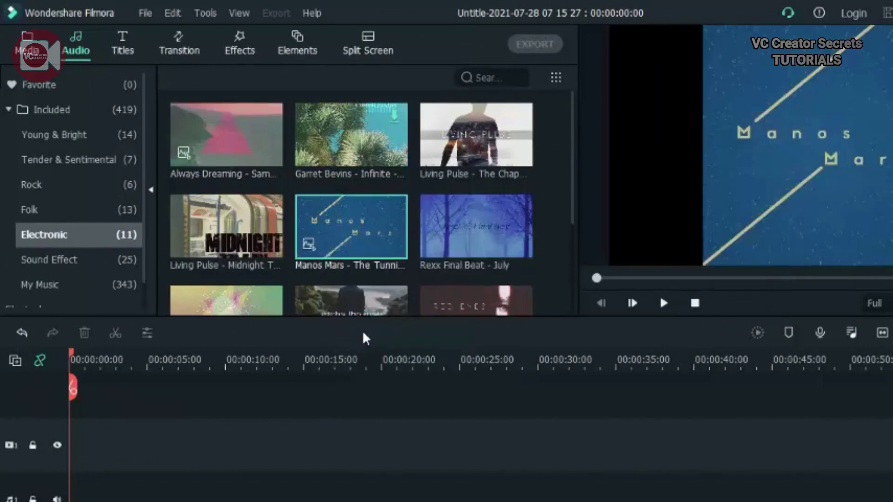
{"action": "left_click", "coordinate": [219, 139]}
Drop Always Dreaming onto the audio track and play its opening
{"action": "left_click_drag", "start_coordinate": [84, 493], "coordinate": [112, 451]}
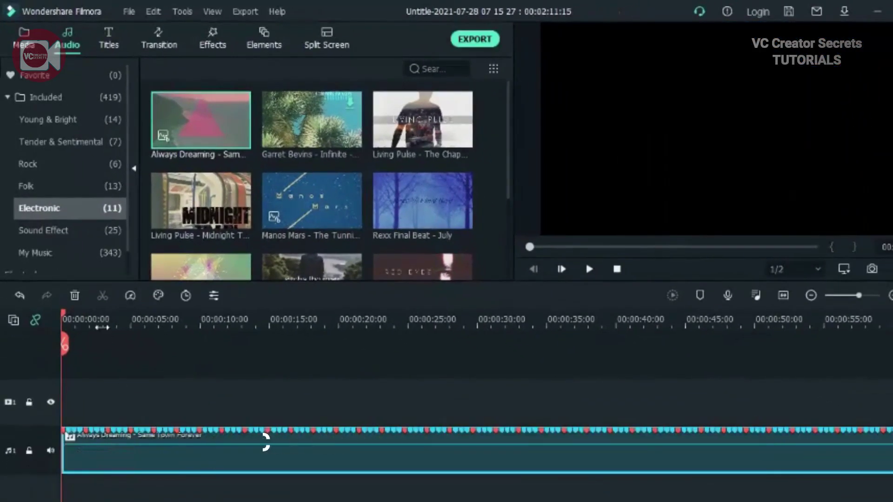
{"action": "scroll", "coordinate": [211, 310], "scroll_direction": "up", "scroll_amount": 3}
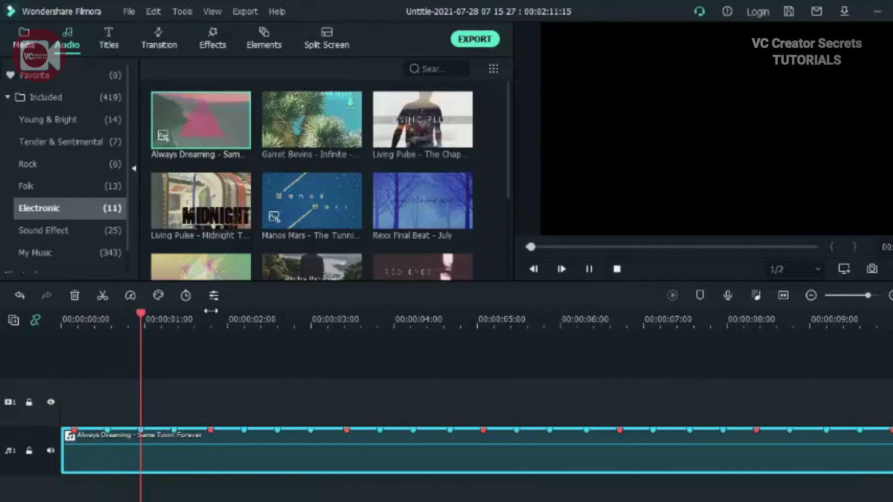
{"action": "left_click", "coordinate": [588, 267]}
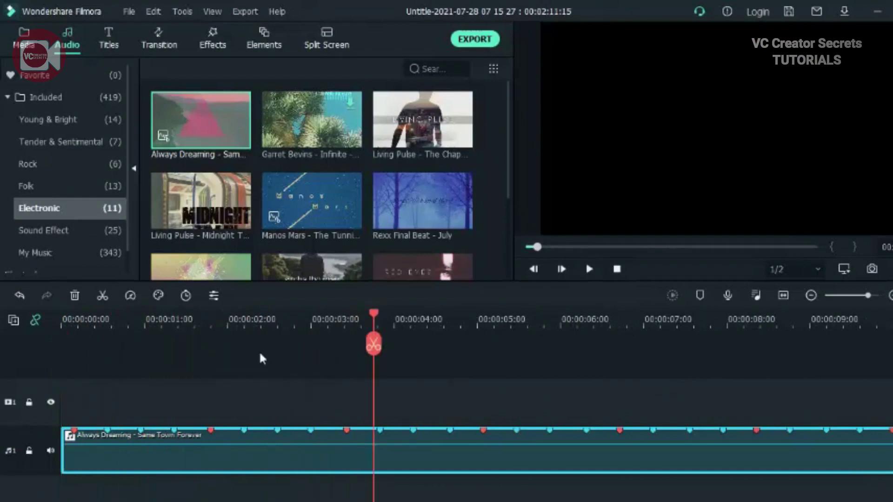
Zoom into the timeline and play the music back from the very beginning
{"action": "scroll", "coordinate": [204, 323], "scroll_direction": "up", "scroll_amount": 2}
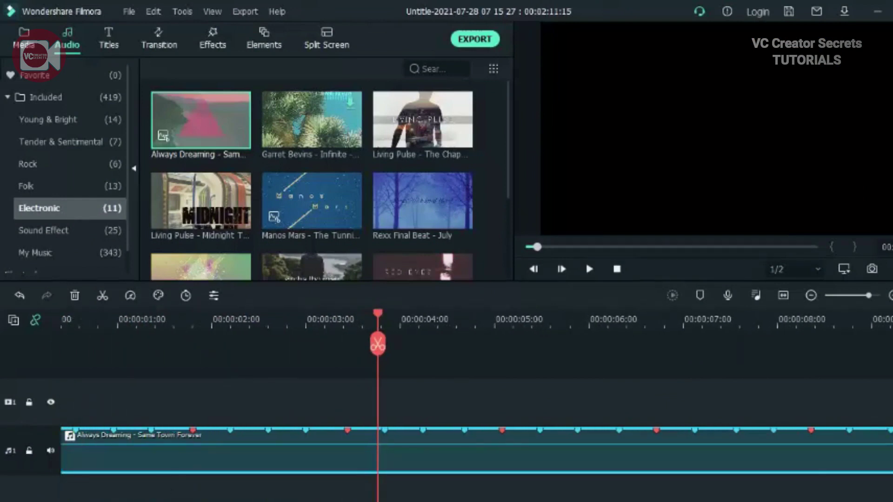
{"action": "scroll", "coordinate": [97, 498], "scroll_direction": "left", "scroll_amount": 2}
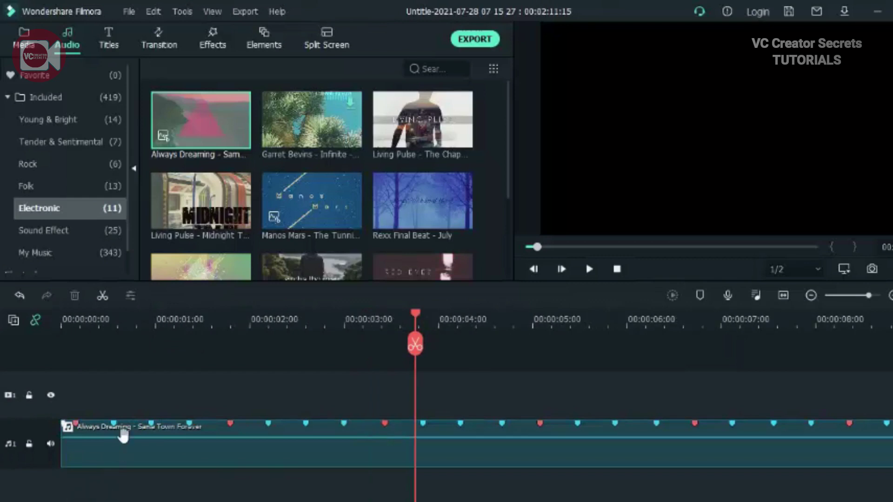
{"action": "left_click", "coordinate": [68, 321]}
{"action": "key", "text": "space"}
{"action": "key", "text": "space"}
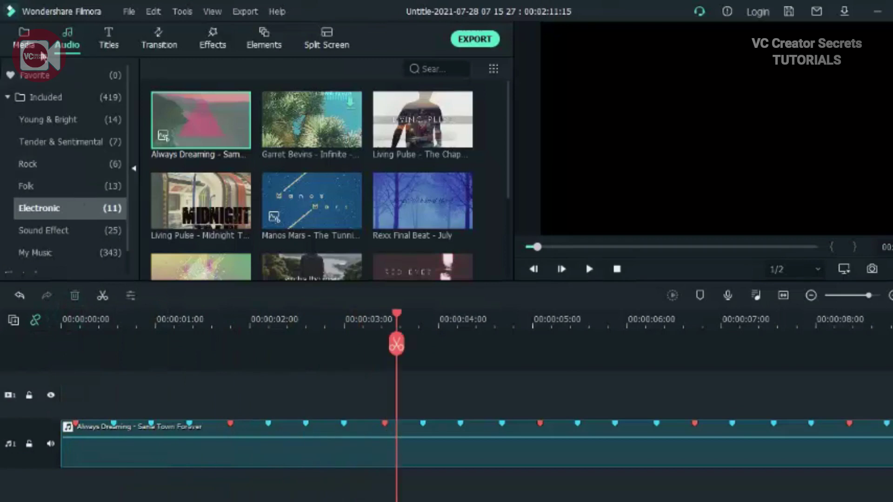
Place the checked-dress photo from INDIAN LADIES on video track 1, trimmed to end near 00:00:01:80
{"action": "left_click", "coordinate": [21, 52]}
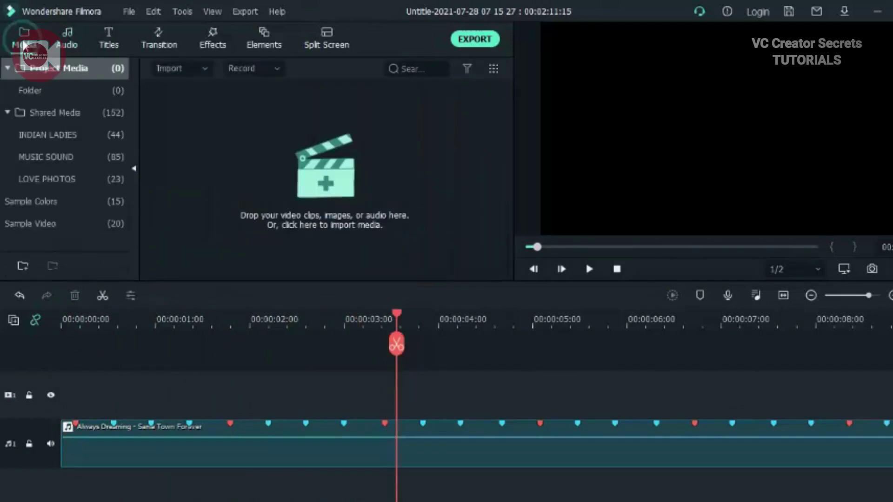
{"action": "left_click", "coordinate": [62, 140]}
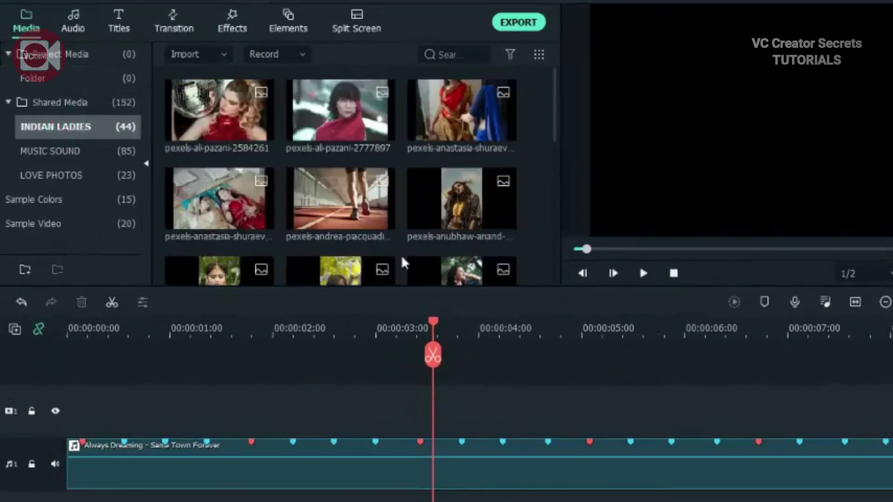
{"action": "scroll", "coordinate": [404, 263], "scroll_direction": "down", "scroll_amount": 3}
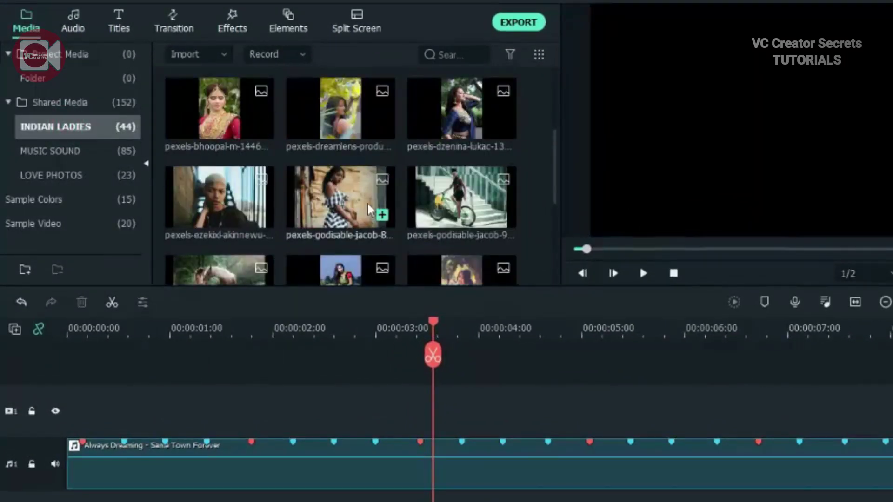
{"action": "left_click_drag", "start_coordinate": [358, 201], "coordinate": [63, 432]}
{"action": "left_click_drag", "start_coordinate": [580, 409], "coordinate": [247, 451]}
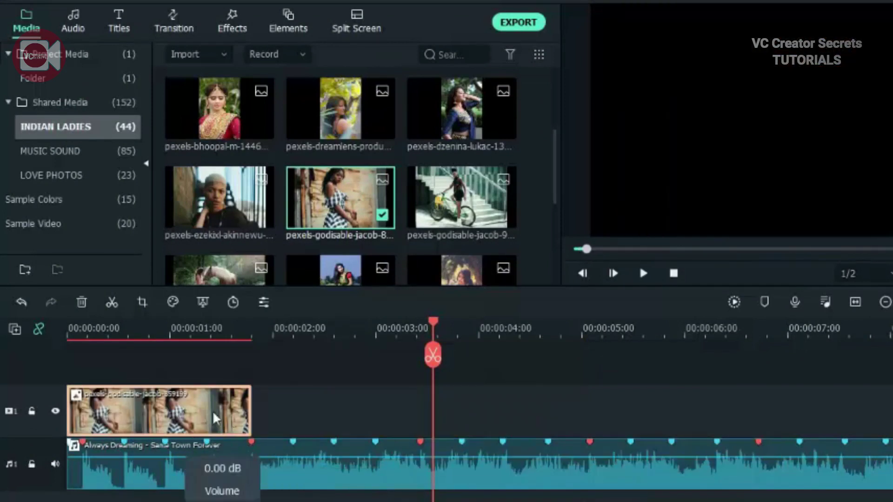
{"action": "right_click", "coordinate": [135, 413]}
Crop the photo clip to 16:9, with the frame moved to the photo's top
{"action": "left_click", "coordinate": [186, 205]}
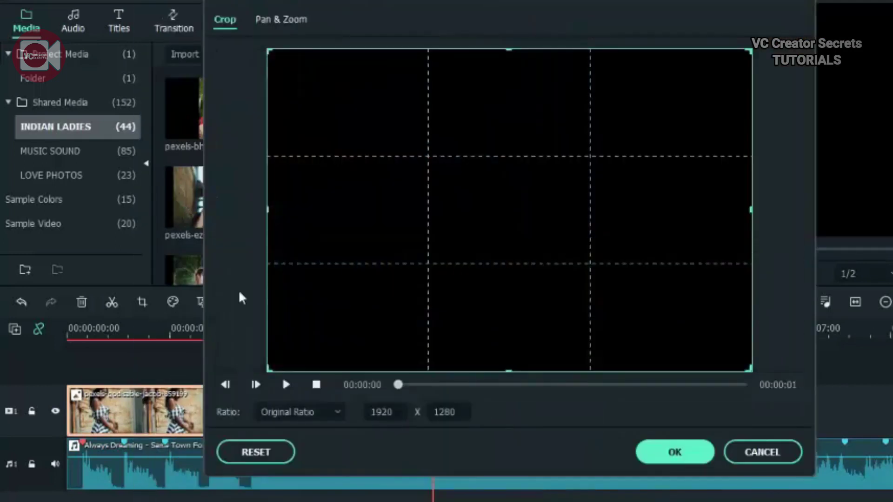
{"action": "left_click", "coordinate": [286, 408]}
{"action": "left_click", "coordinate": [279, 287]}
{"action": "left_click_drag", "start_coordinate": [424, 257], "coordinate": [421, 197]}
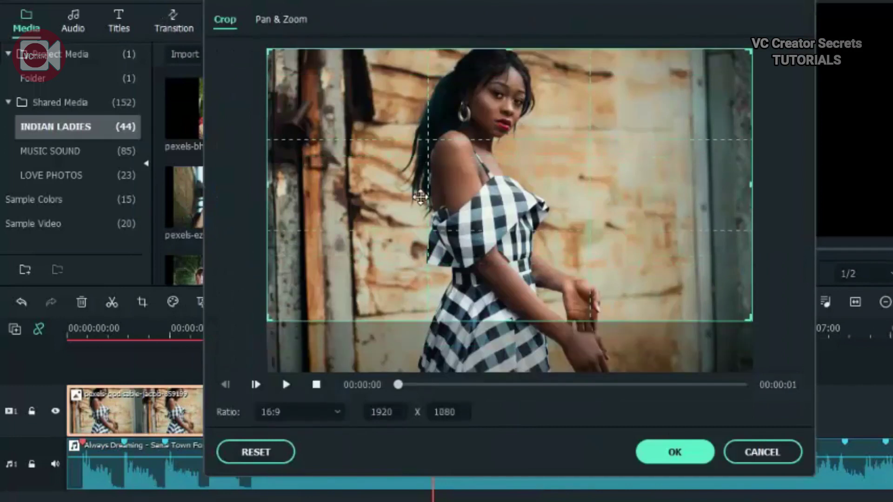
Set the pan-and-zoom end framing to 1384x778 over the woman and apply it
{"action": "left_click", "coordinate": [286, 23]}
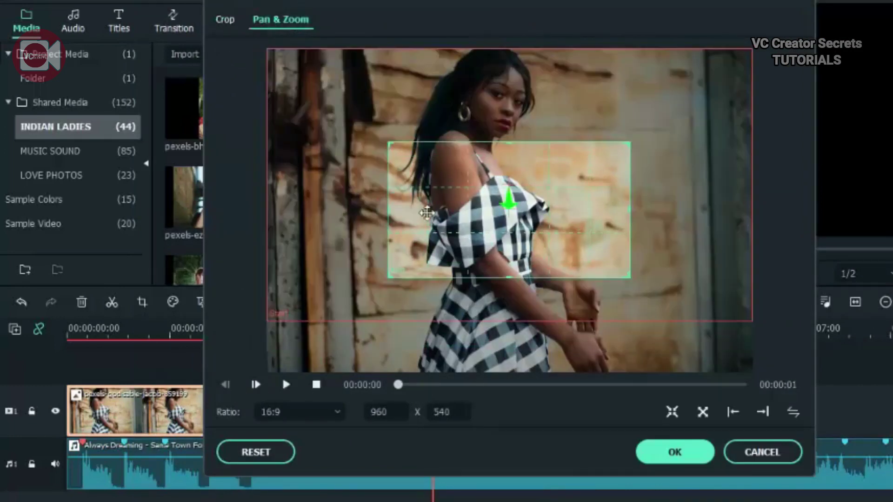
{"action": "left_click_drag", "start_coordinate": [625, 143], "coordinate": [714, 71]}
{"action": "left_click_drag", "start_coordinate": [609, 252], "coordinate": [568, 230]}
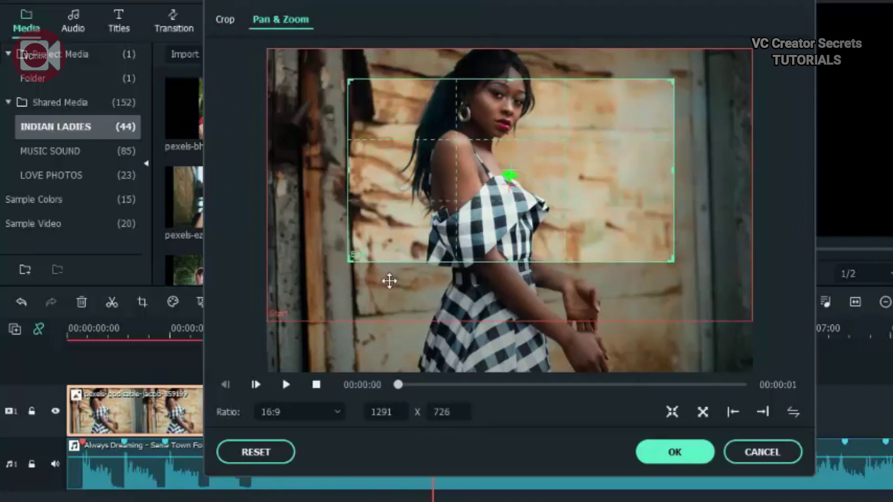
{"action": "left_click_drag", "start_coordinate": [362, 255], "coordinate": [350, 294]}
{"action": "left_click_drag", "start_coordinate": [425, 236], "coordinate": [427, 246]}
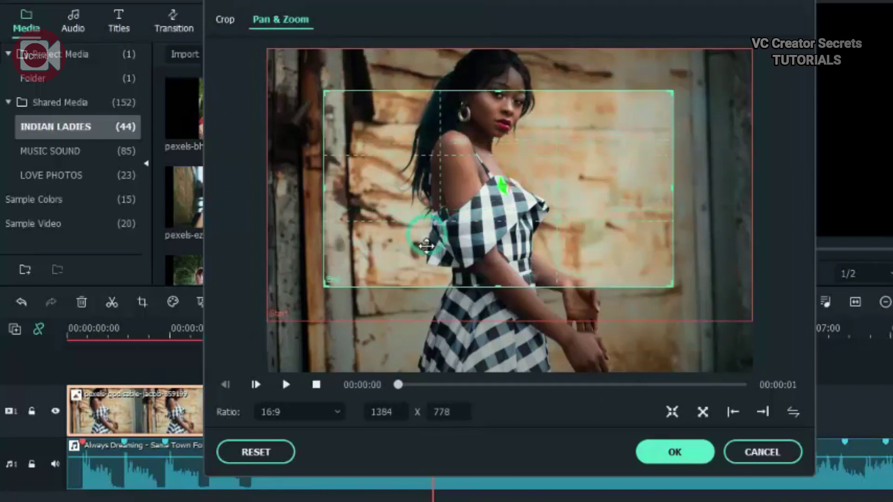
{"action": "left_click", "coordinate": [674, 454]}
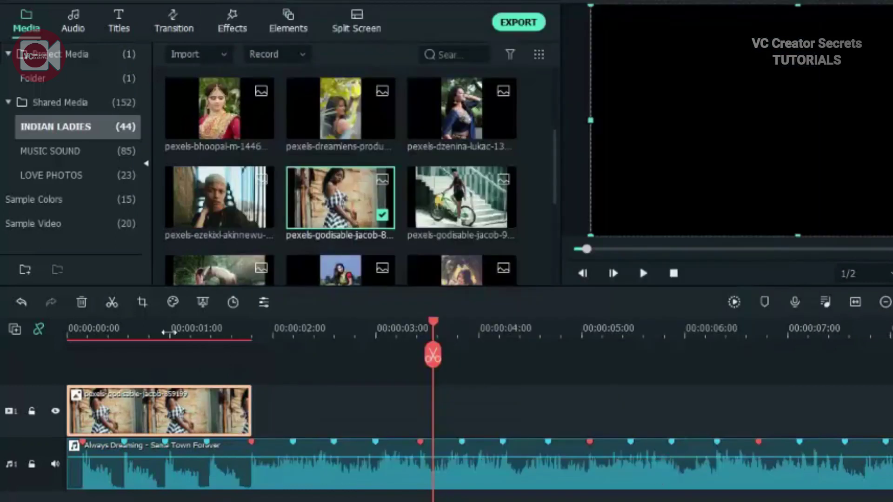
Split the checked-dress clip at the first beat and reverse the second piece's pan-zoom
{"action": "left_click", "coordinate": [163, 335]}
{"action": "left_click_drag", "start_coordinate": [163, 331], "coordinate": [129, 335]}
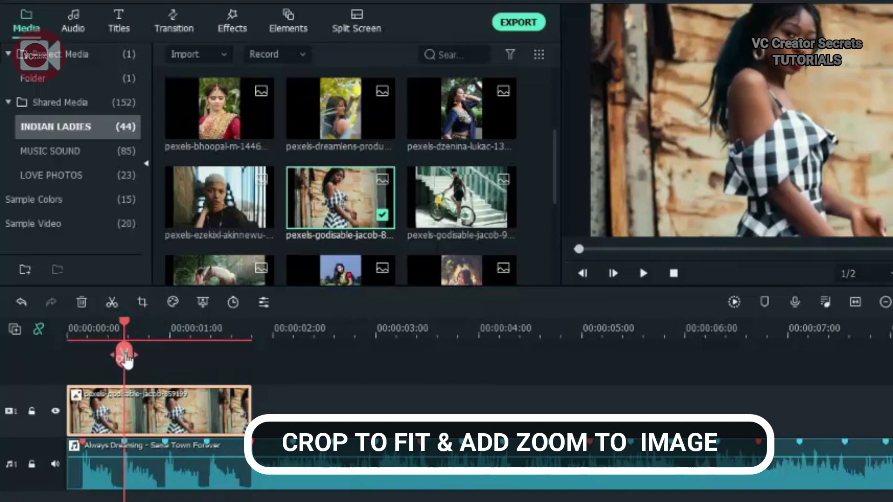
{"action": "left_click", "coordinate": [124, 355]}
{"action": "left_click_drag", "start_coordinate": [128, 332], "coordinate": [165, 332]}
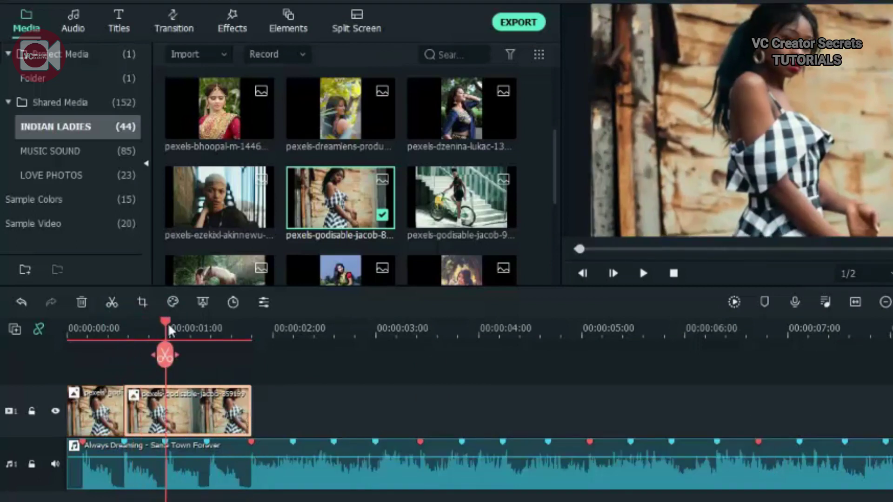
{"action": "right_click", "coordinate": [149, 410]}
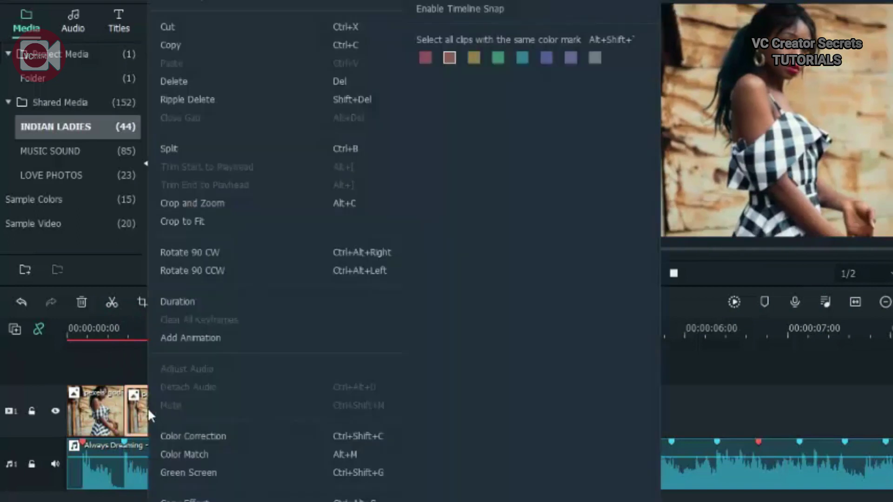
{"action": "left_click", "coordinate": [203, 212]}
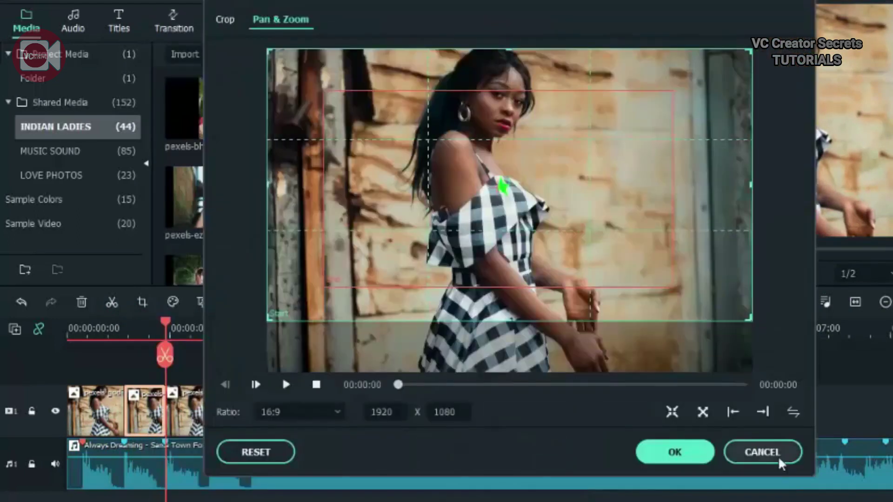
{"action": "left_click", "coordinate": [790, 411]}
{"action": "left_click", "coordinate": [675, 452]}
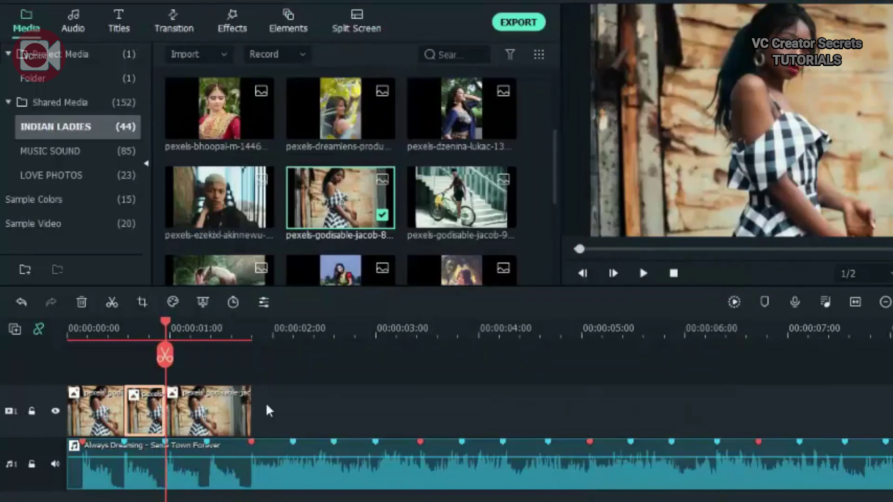
Split again after 00:00:01:00, zoom the last piece to a 960x540 face framing, then add the bike photo
{"action": "left_click_drag", "start_coordinate": [169, 330], "coordinate": [202, 325]}
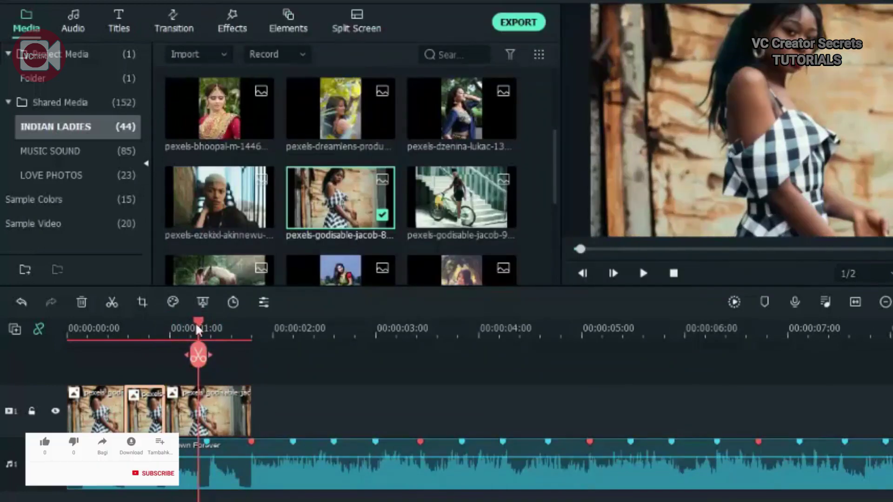
{"action": "left_click", "coordinate": [220, 414]}
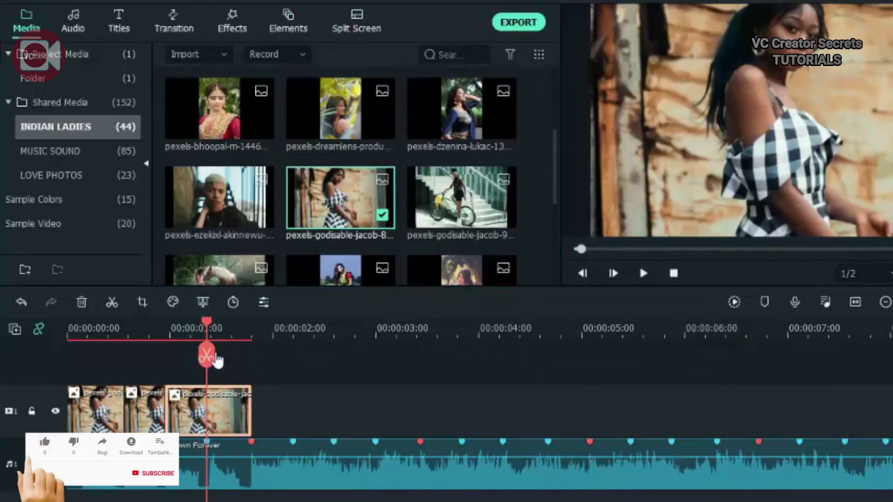
{"action": "left_click", "coordinate": [207, 360]}
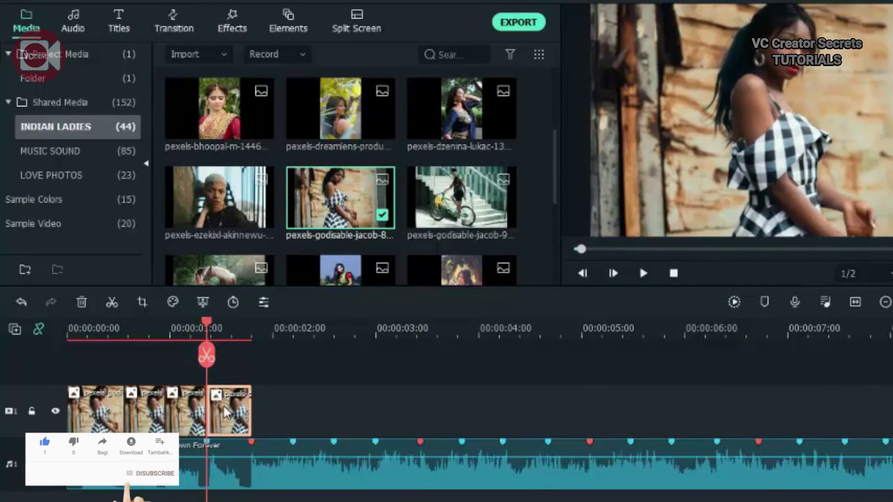
{"action": "right_click", "coordinate": [222, 406]}
{"action": "left_click", "coordinate": [291, 203]}
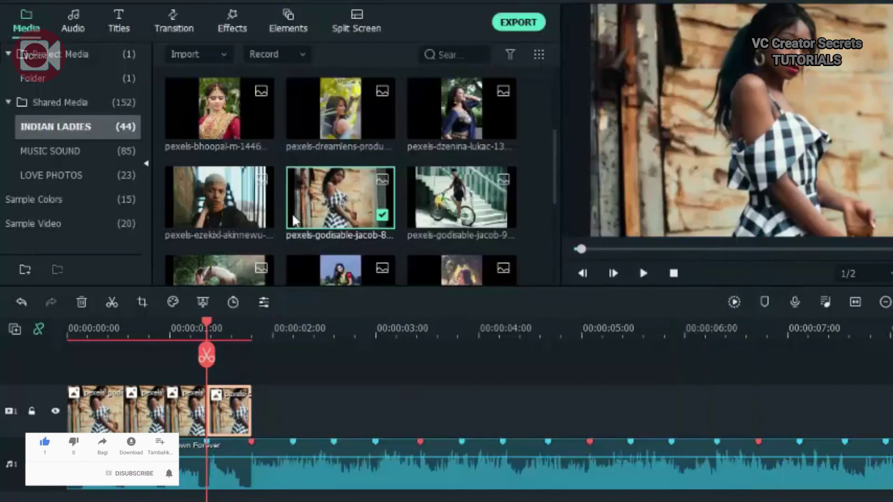
{"action": "left_click", "coordinate": [480, 220]}
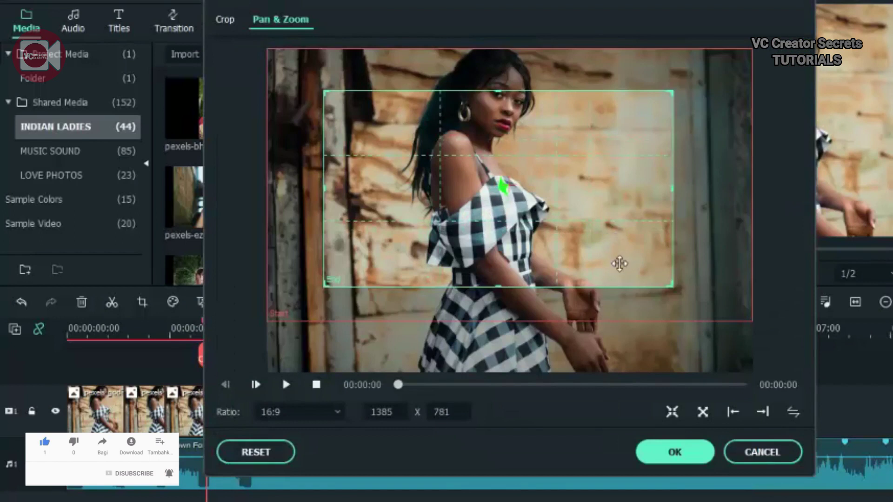
{"action": "left_click_drag", "start_coordinate": [322, 197], "coordinate": [432, 196]}
{"action": "left_click_drag", "start_coordinate": [562, 209], "coordinate": [510, 187]}
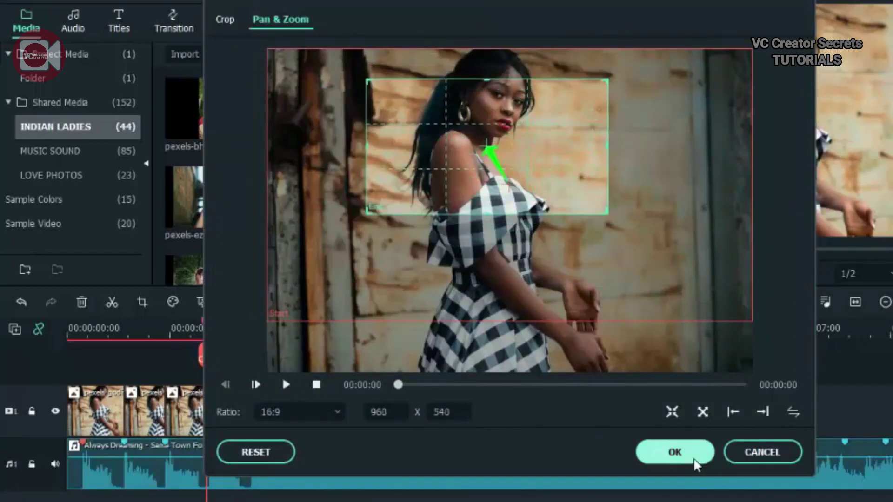
{"action": "left_click", "coordinate": [674, 451]}
{"action": "left_click_drag", "start_coordinate": [461, 198], "coordinate": [252, 441]}
Trim the bike clip to end at 00:00:03:11 and set its pan-and-zoom ratio to 16:9
{"action": "left_click_drag", "start_coordinate": [766, 413], "coordinate": [420, 464]}
{"action": "right_click", "coordinate": [329, 412]}
{"action": "left_click", "coordinate": [383, 207]}
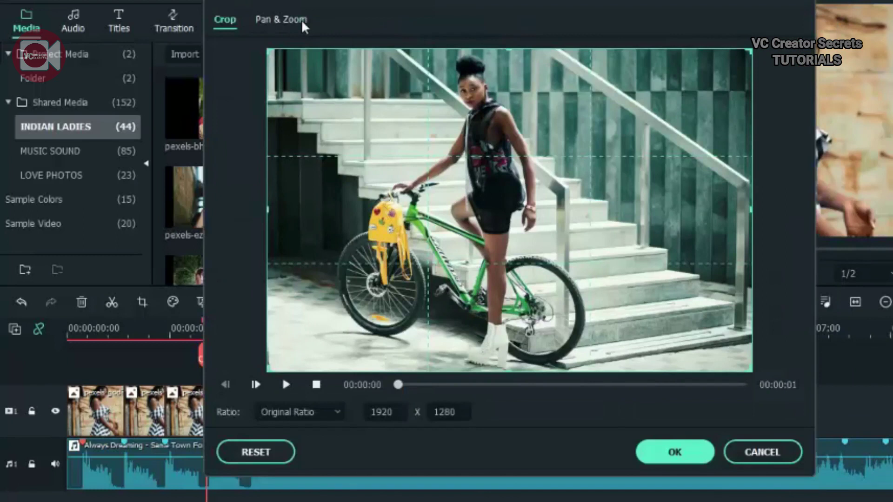
{"action": "left_click", "coordinate": [303, 21]}
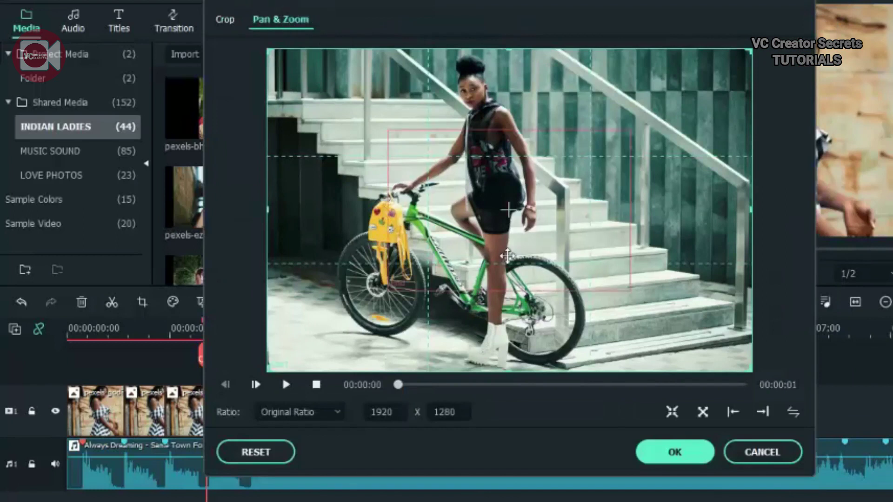
{"action": "left_click", "coordinate": [309, 413]}
{"action": "left_click", "coordinate": [296, 290]}
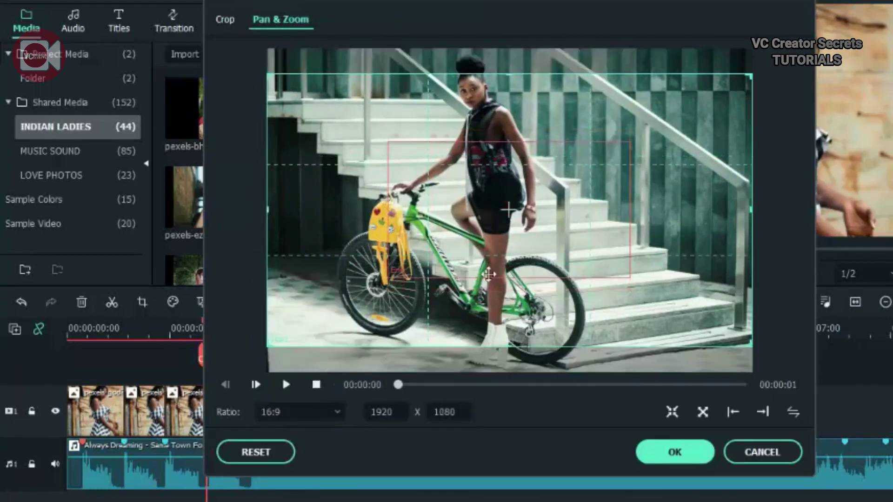
Raise the start framing slightly and enlarge the end framing to 1531x861, then apply
{"action": "left_click_drag", "start_coordinate": [563, 252], "coordinate": [560, 233]}
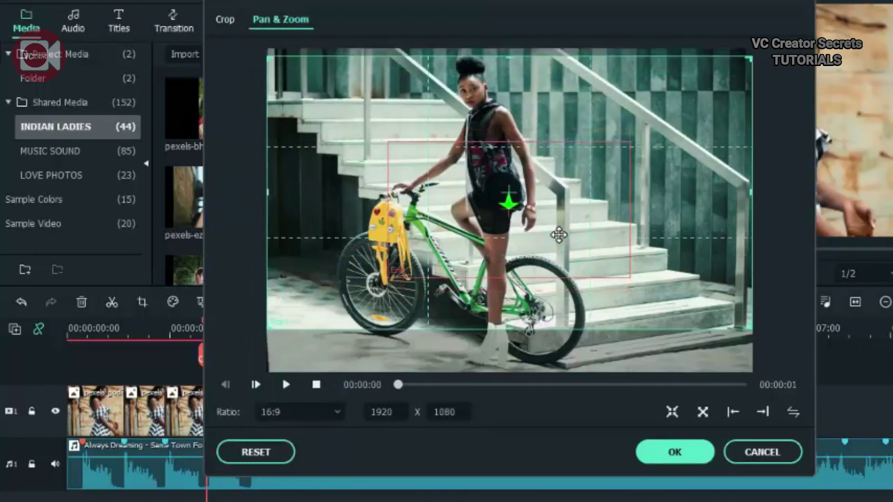
{"action": "left_click", "coordinate": [520, 222]}
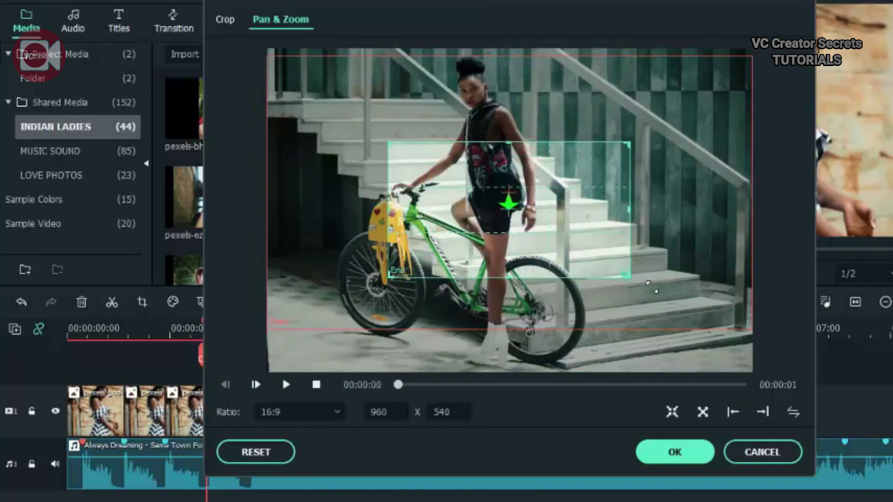
{"action": "left_click_drag", "start_coordinate": [632, 274], "coordinate": [684, 307]}
{"action": "left_click_drag", "start_coordinate": [391, 144], "coordinate": [299, 92]}
{"action": "left_click_drag", "start_coordinate": [503, 241], "coordinate": [519, 234]}
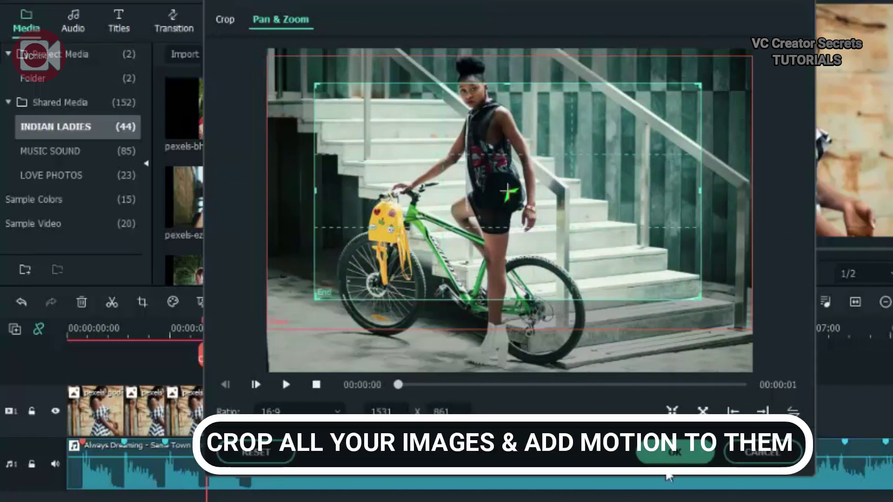
{"action": "left_click", "coordinate": [672, 453]}
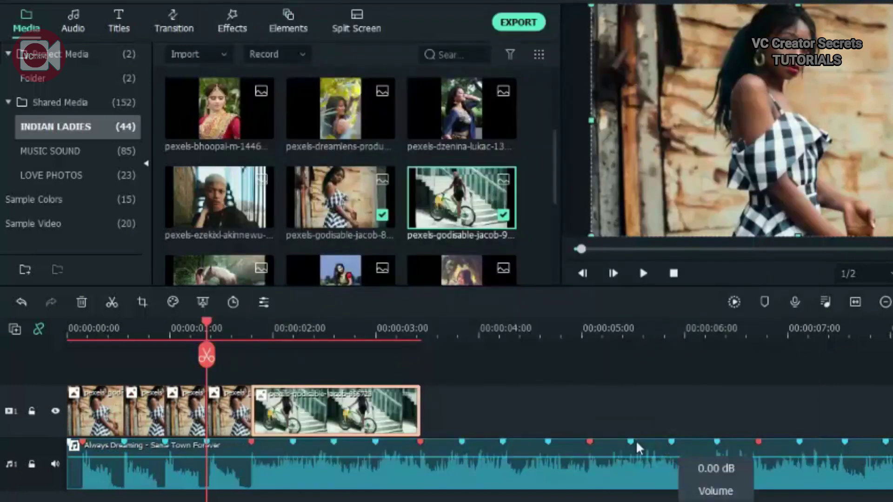
{"action": "left_click_drag", "start_coordinate": [209, 328], "coordinate": [339, 369]}
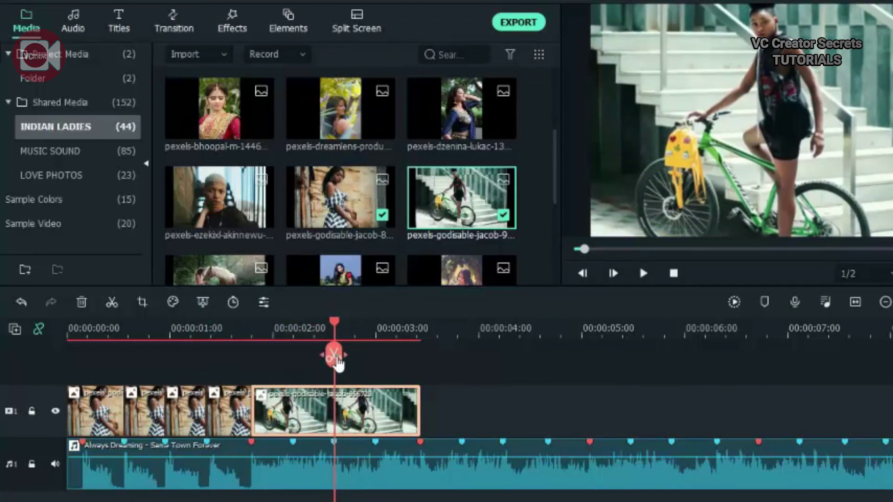
Split the bike clip on the beat, reverse the second piece's zoom, and append the pexels-ezekixl-akinnewu portrait
{"action": "left_click", "coordinate": [333, 356]}
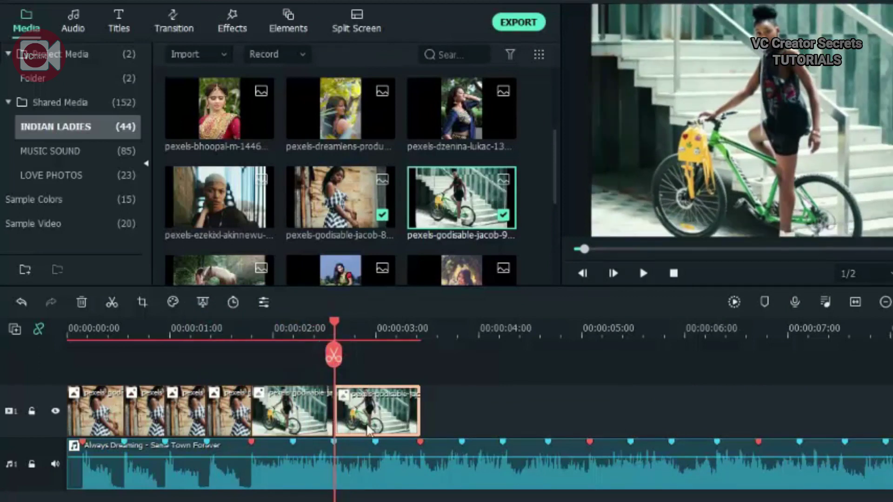
{"action": "right_click", "coordinate": [387, 411]}
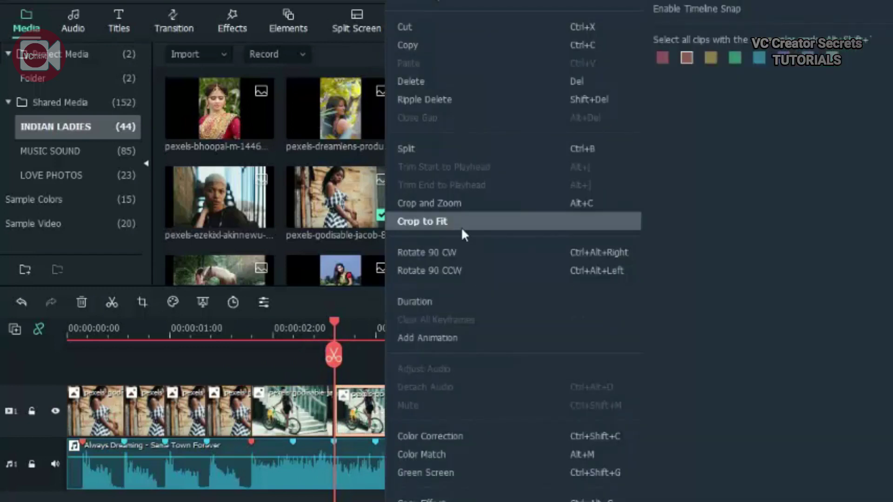
{"action": "left_click", "coordinate": [455, 204]}
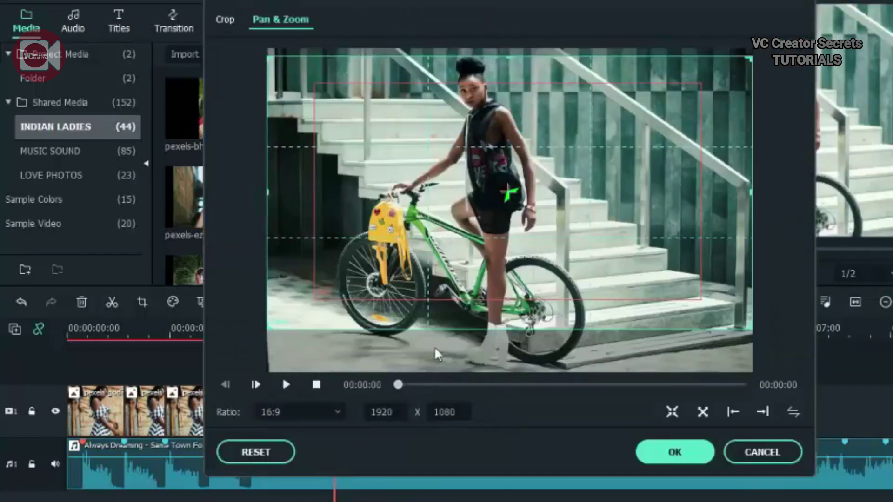
{"action": "left_click", "coordinate": [793, 412]}
{"action": "left_click", "coordinate": [674, 452]}
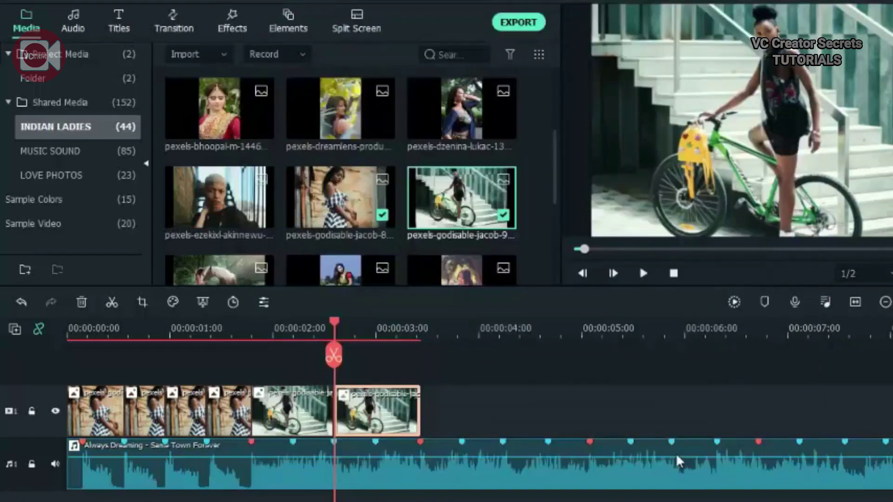
{"action": "left_click_drag", "start_coordinate": [219, 199], "coordinate": [437, 440]}
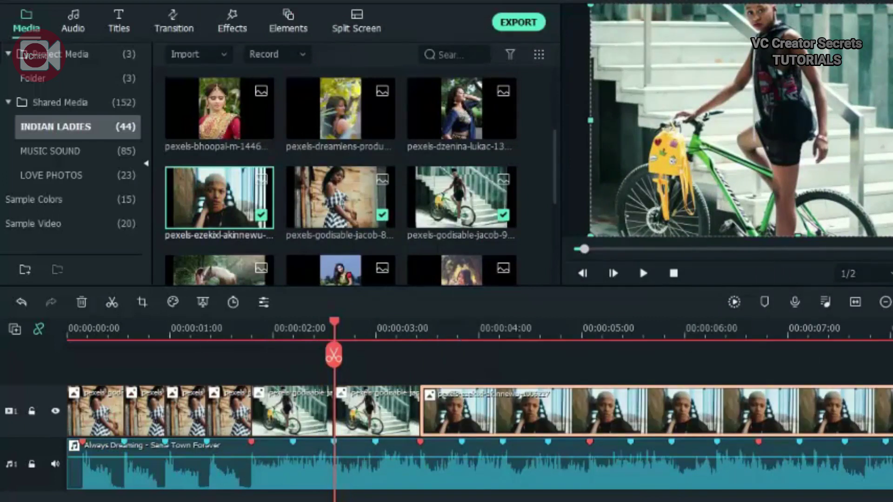
Trim the portrait clip to end at 00:00:05:02 and set its pan-and-zoom ratio to 16:9
{"action": "left_click_drag", "start_coordinate": [640, 465], "coordinate": [586, 484]}
{"action": "left_click", "coordinate": [489, 424]}
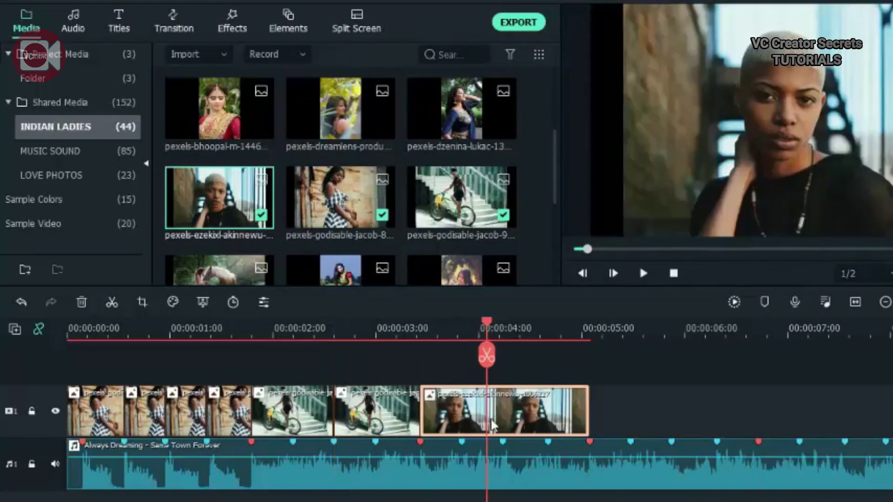
{"action": "right_click", "coordinate": [492, 424]}
{"action": "left_click", "coordinate": [543, 219]}
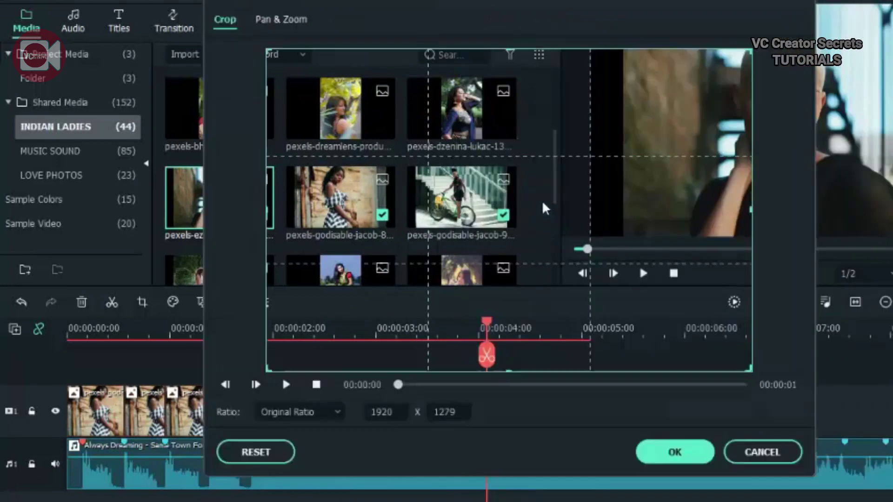
{"action": "left_click", "coordinate": [280, 19]}
{"action": "left_click", "coordinate": [297, 411]}
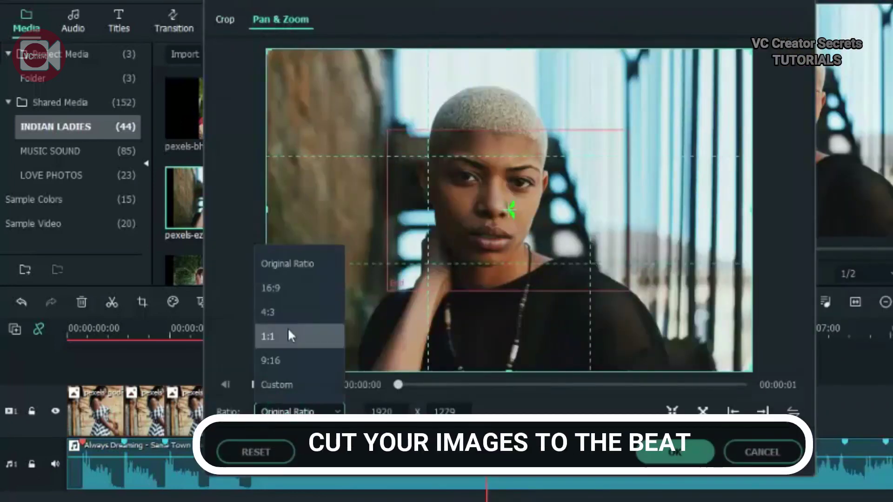
{"action": "left_click", "coordinate": [279, 287]}
Lower the start framing and enlarge the end framing to 1573x885, then apply
{"action": "left_click_drag", "start_coordinate": [462, 295], "coordinate": [470, 318]}
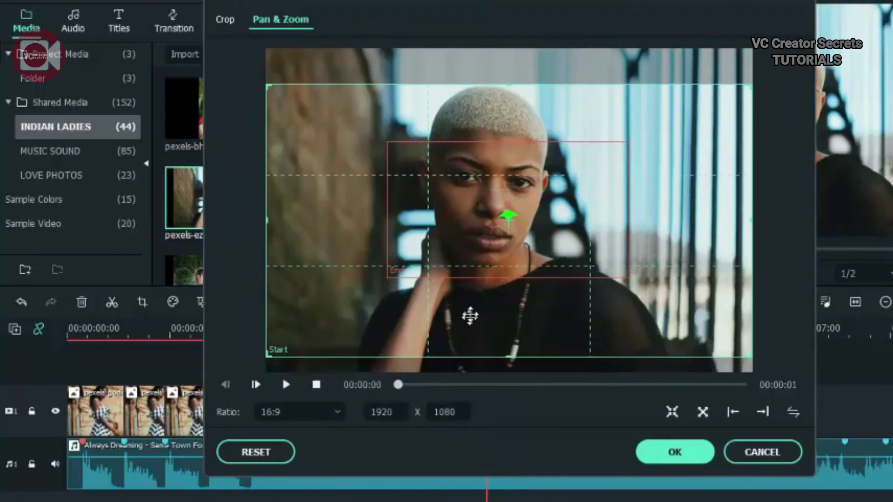
{"action": "left_click", "coordinate": [604, 265]}
{"action": "left_click_drag", "start_coordinate": [629, 275], "coordinate": [714, 324]}
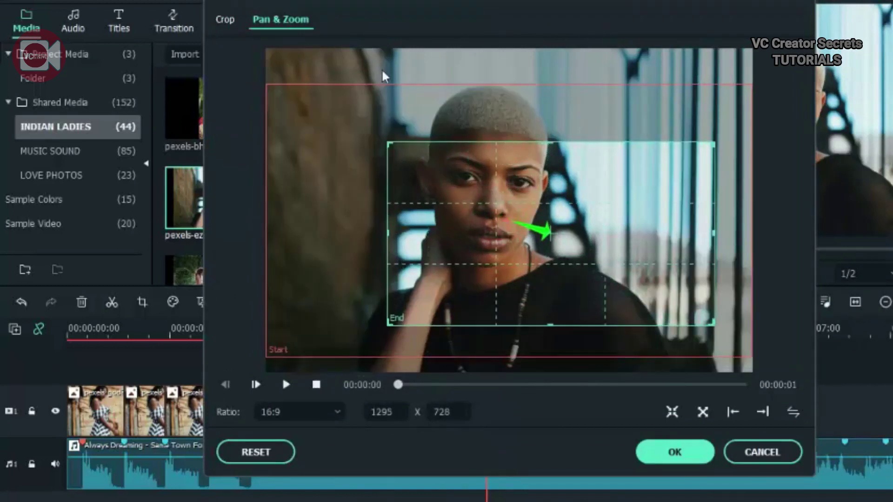
{"action": "left_click_drag", "start_coordinate": [389, 143], "coordinate": [318, 103]}
{"action": "mouse_move", "coordinate": [610, 233]}
{"action": "left_mouse_down"}
{"action": "mouse_move", "coordinate": [581, 236]}
{"action": "mouse_move", "coordinate": [594, 237]}
{"action": "left_mouse_up"}
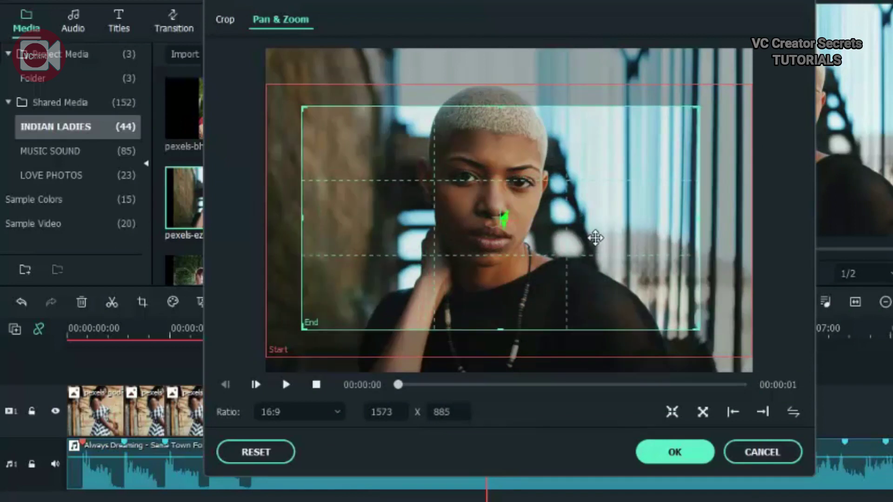
{"action": "left_click", "coordinate": [593, 237]}
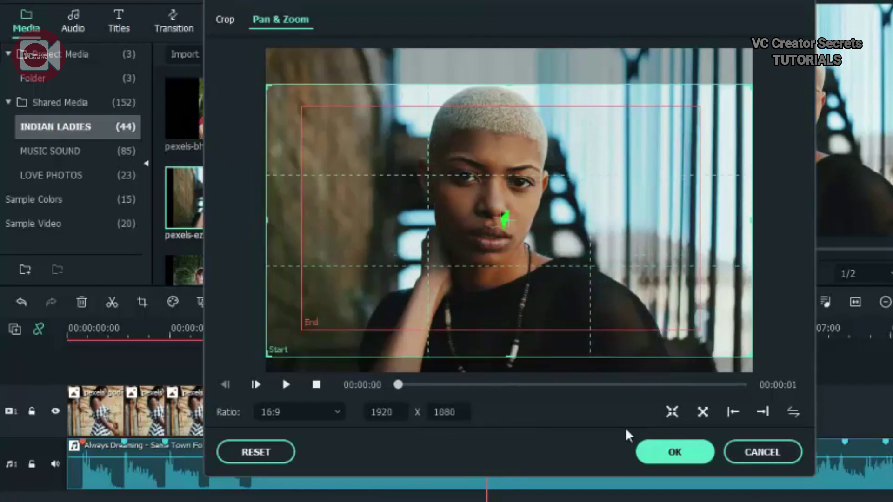
{"action": "left_click", "coordinate": [669, 453]}
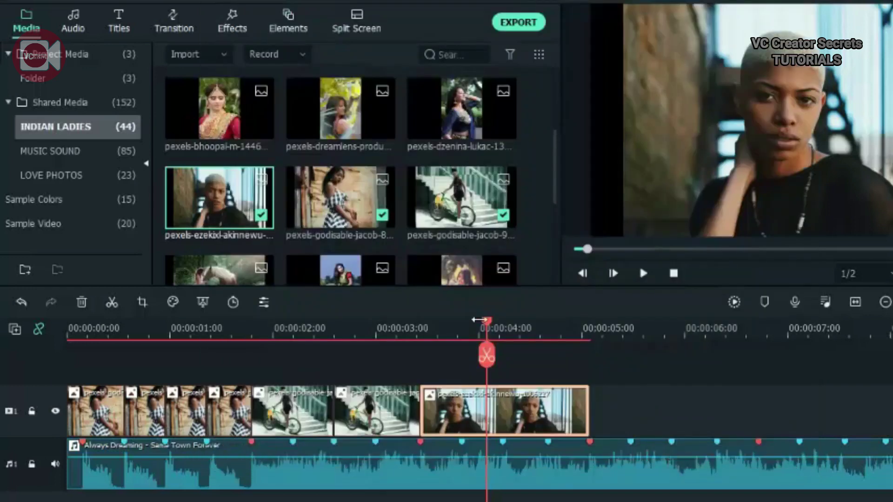
Split the portrait clip at the 4-second beat and zoom the second half to a 1089x613 face framing
{"action": "left_click_drag", "start_coordinate": [488, 327], "coordinate": [502, 328]}
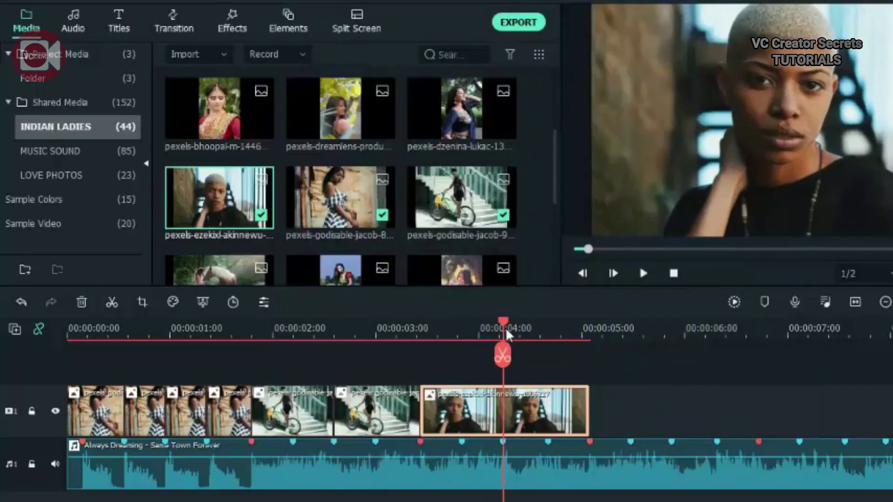
{"action": "left_click", "coordinate": [503, 355]}
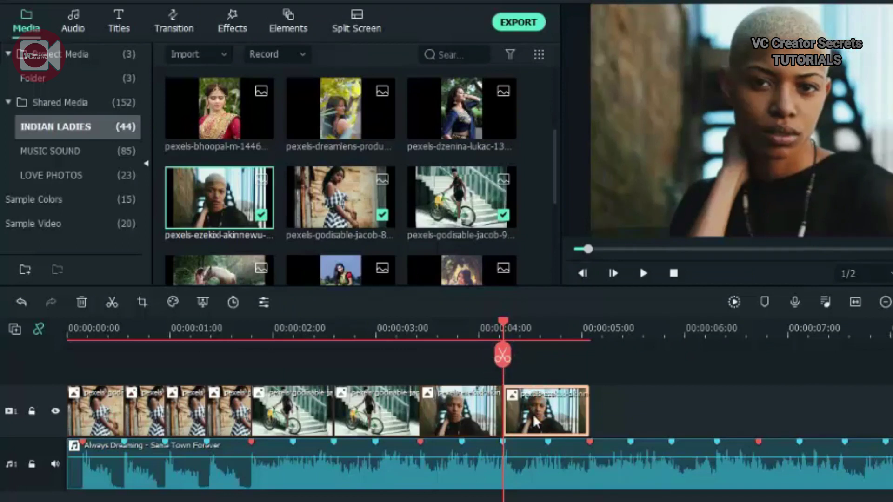
{"action": "right_click", "coordinate": [534, 421]}
{"action": "left_click", "coordinate": [571, 205]}
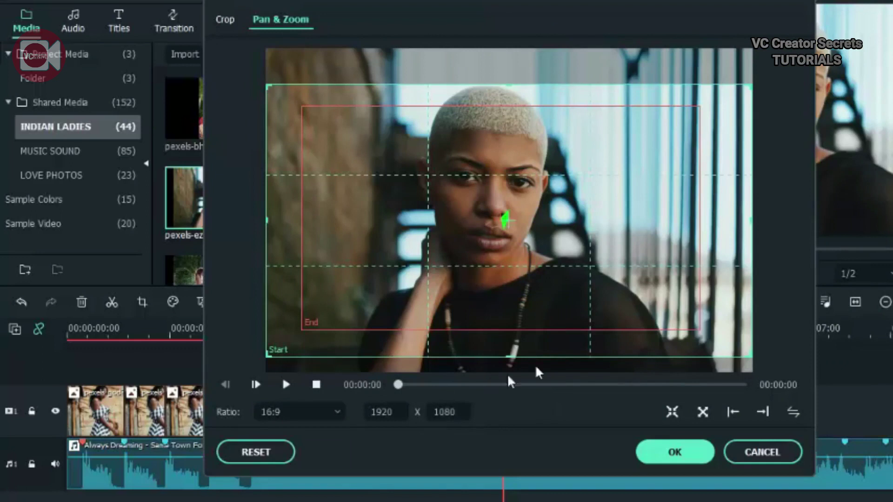
{"action": "left_click", "coordinate": [574, 255]}
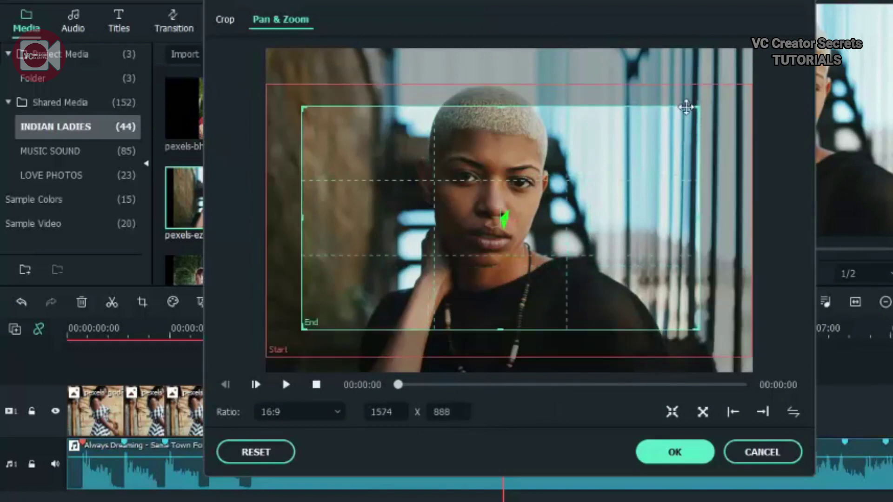
{"action": "left_click_drag", "start_coordinate": [694, 109], "coordinate": [578, 173]}
{"action": "left_click_drag", "start_coordinate": [479, 295], "coordinate": [527, 236]}
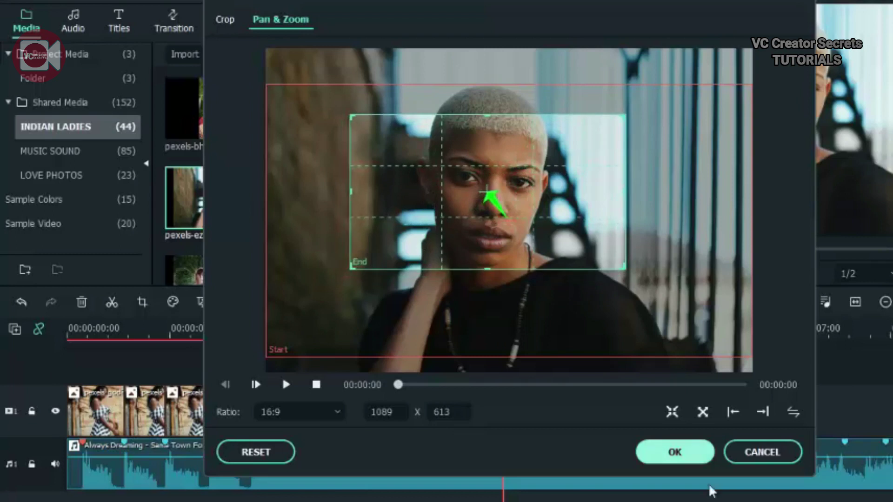
{"action": "left_click", "coordinate": [686, 457]}
Append the pexels-jennifer-murray horse photo and trim it to end at 00:00:06:19
{"action": "mouse_move", "coordinate": [483, 230]}
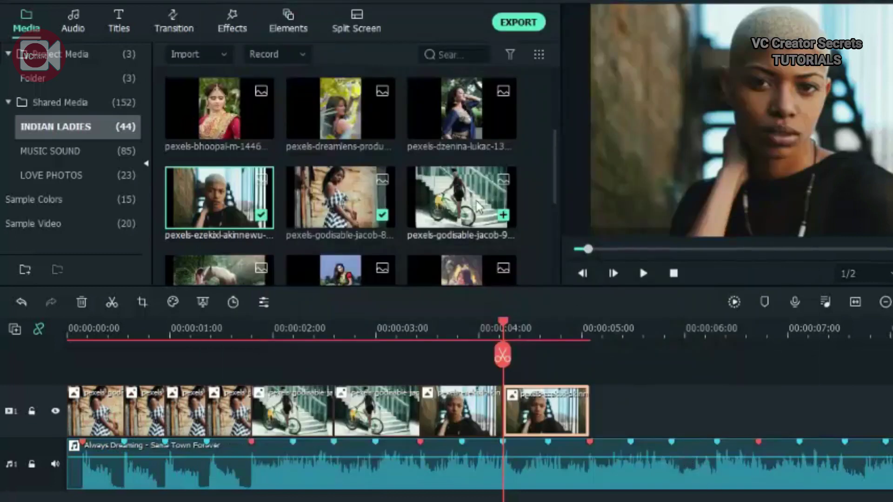
{"action": "scroll", "coordinate": [484, 230], "scroll_direction": "down", "scroll_amount": 2}
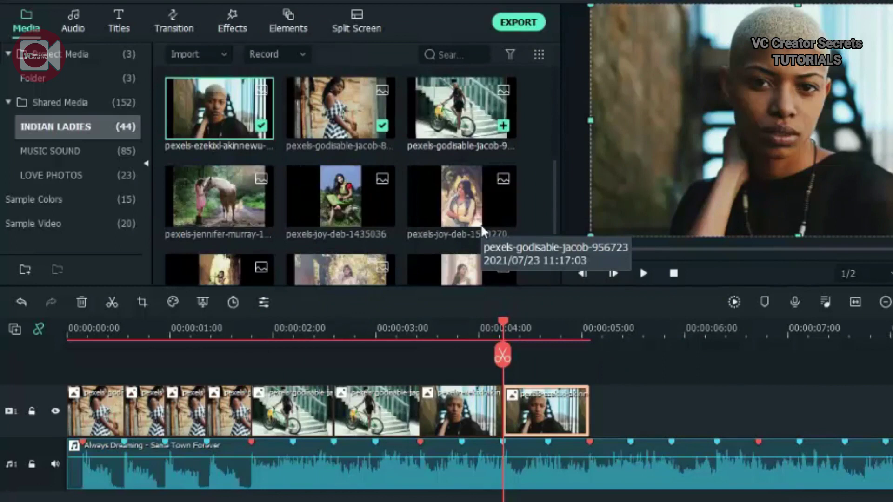
{"action": "left_click_drag", "start_coordinate": [219, 198], "coordinate": [590, 419]}
{"action": "left_click_drag", "start_coordinate": [660, 488], "coordinate": [718, 479]}
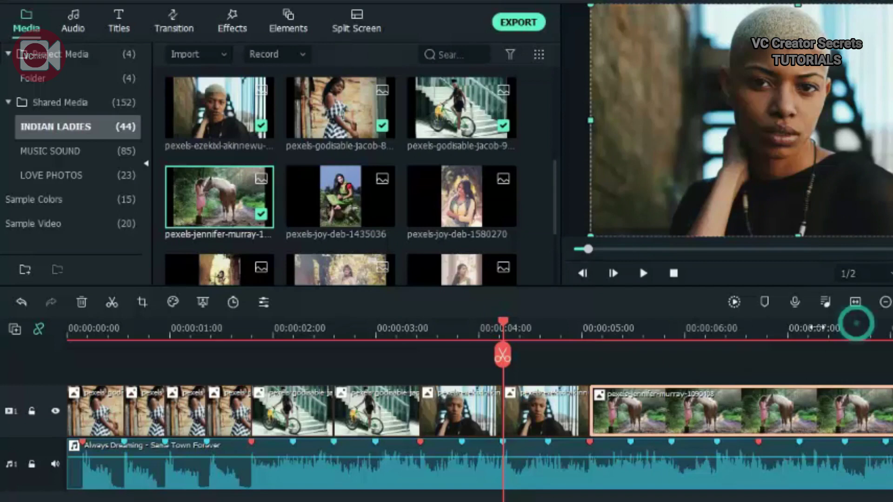
{"action": "scroll", "coordinate": [852, 327], "scroll_direction": "down", "scroll_amount": 2}
{"action": "left_click_drag", "start_coordinate": [889, 418], "coordinate": [659, 446]}
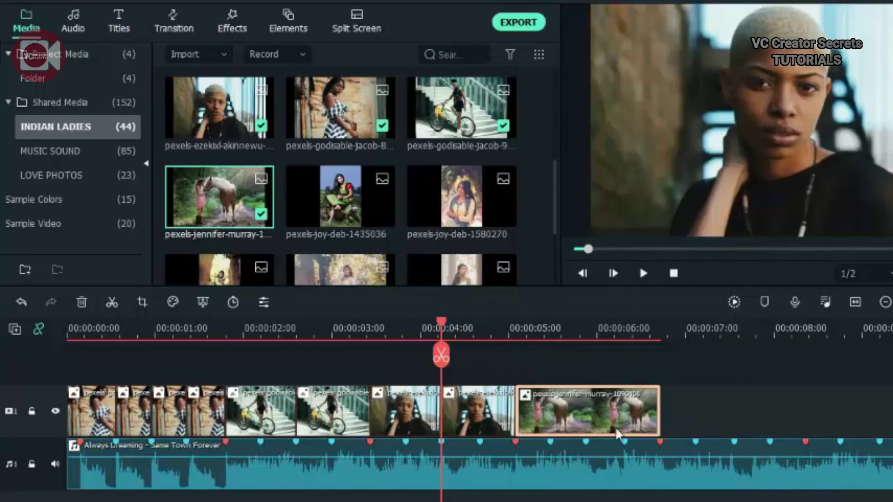
Give the horse clip a 16:9 pan-and-zoom with a 1546x870 end framing
{"action": "right_click", "coordinate": [579, 409]}
{"action": "left_click", "coordinate": [580, 202]}
{"action": "left_click", "coordinate": [279, 20]}
{"action": "left_click", "coordinate": [509, 277]}
{"action": "left_click", "coordinate": [309, 412]}
{"action": "left_click", "coordinate": [281, 289]}
{"action": "left_click_drag", "start_coordinate": [488, 321], "coordinate": [489, 332]}
{"action": "left_click", "coordinate": [508, 213]}
{"action": "left_click_drag", "start_coordinate": [633, 140], "coordinate": [720, 90]}
{"action": "left_click_drag", "start_coordinate": [389, 278], "coordinate": [331, 335]}
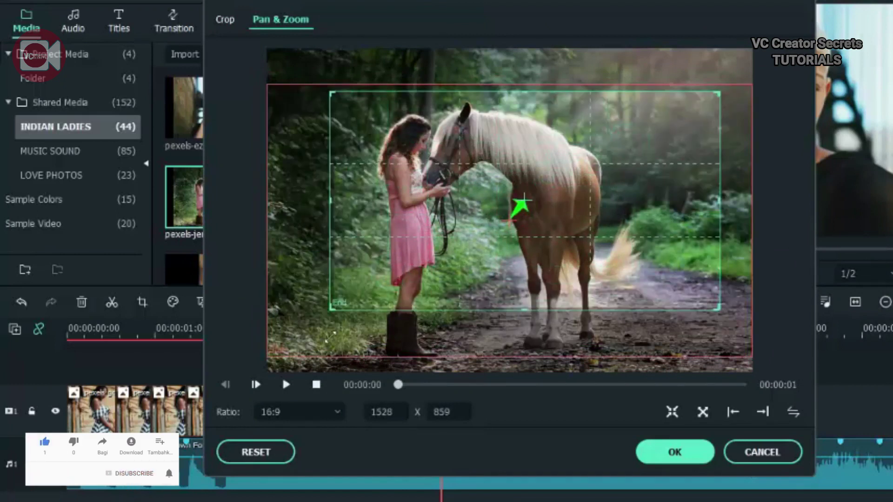
{"action": "left_click_drag", "start_coordinate": [472, 277], "coordinate": [455, 295]}
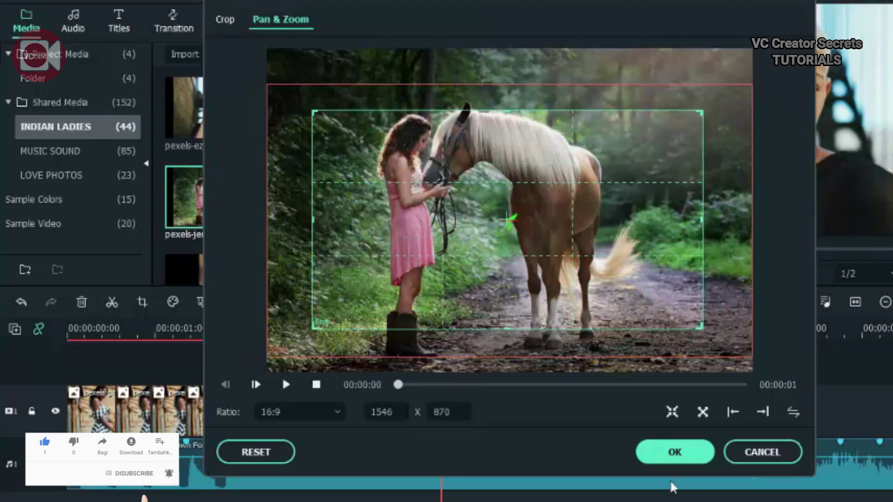
{"action": "left_click", "coordinate": [674, 455]}
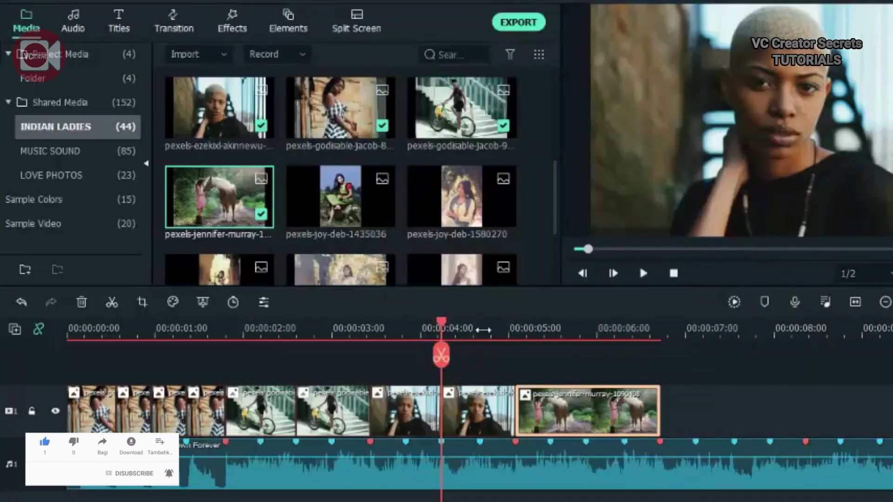
Split the portrait clip at the next beat and open Crop and Zoom for the new piece
{"action": "left_click", "coordinate": [479, 353]}
{"action": "left_click", "coordinate": [480, 356]}
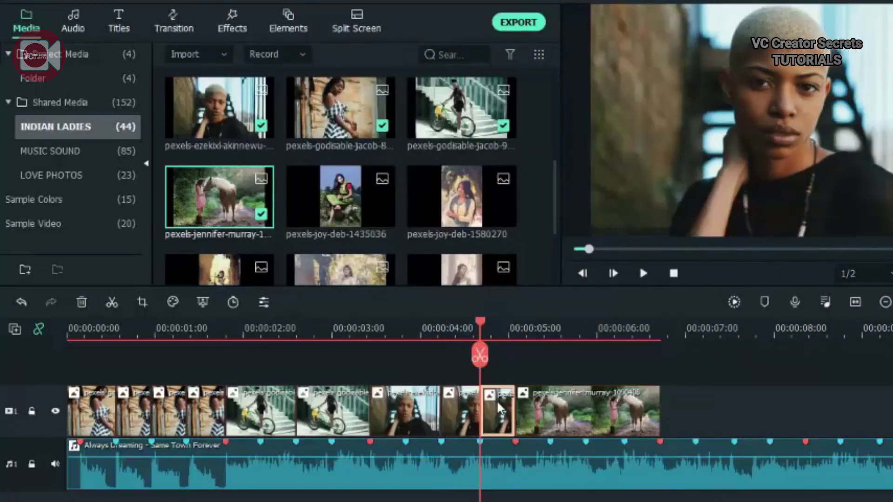
{"action": "right_click", "coordinate": [497, 409]}
{"action": "left_click", "coordinate": [560, 205]}
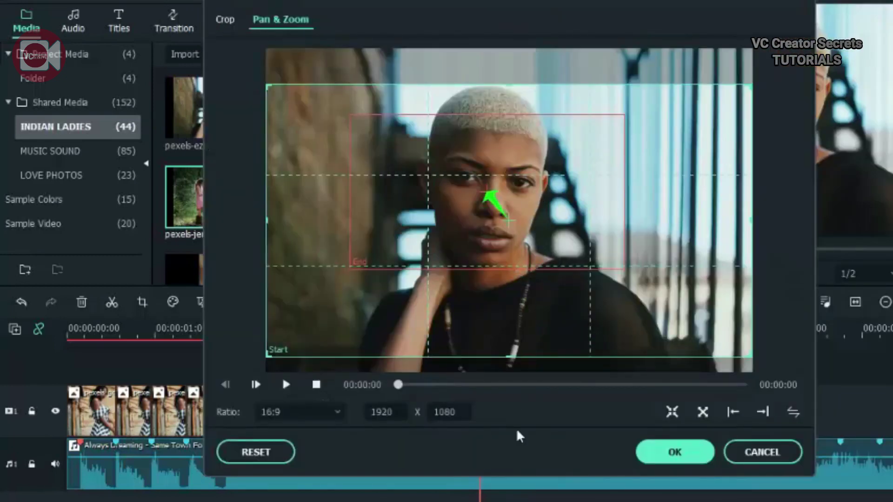
Apply pan-and-zoom to the joy-deb, lucas-da-miranda, pallavi and pixabay photo clips
{"action": "left_click", "coordinate": [674, 452]}
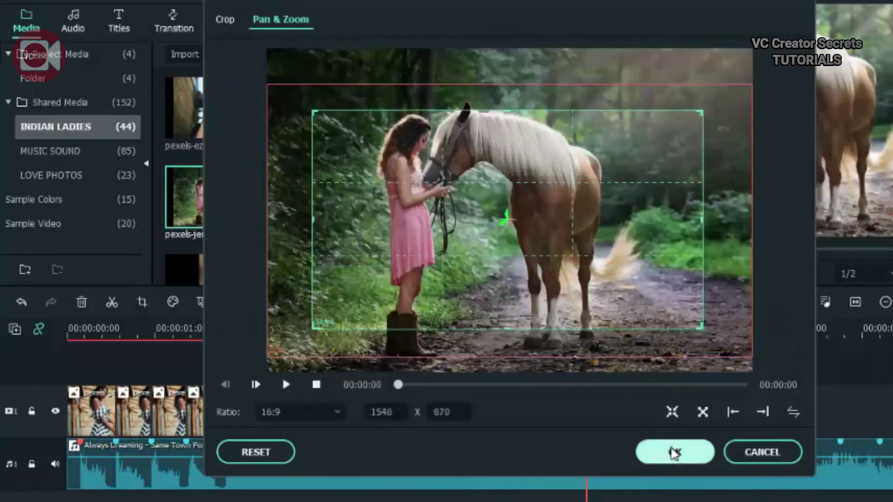
{"action": "left_click", "coordinate": [675, 452]}
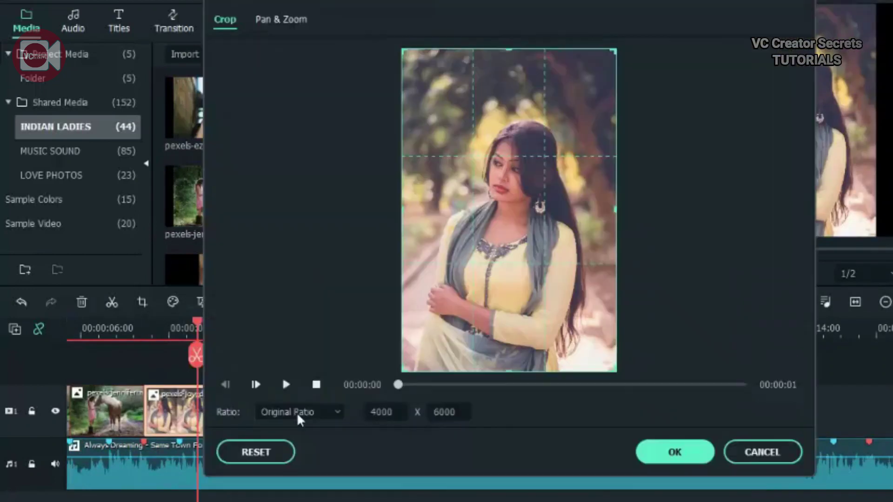
{"action": "left_click", "coordinate": [299, 411]}
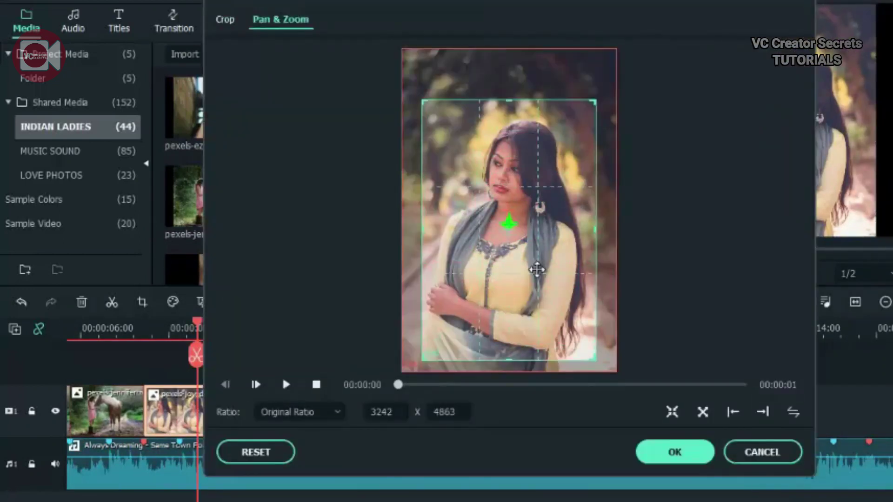
{"action": "left_click", "coordinate": [675, 452]}
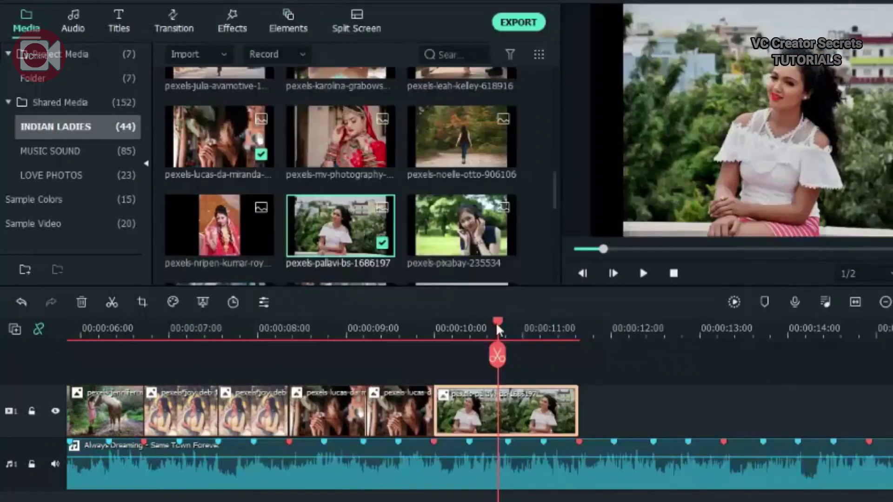
{"action": "left_click", "coordinate": [675, 452]}
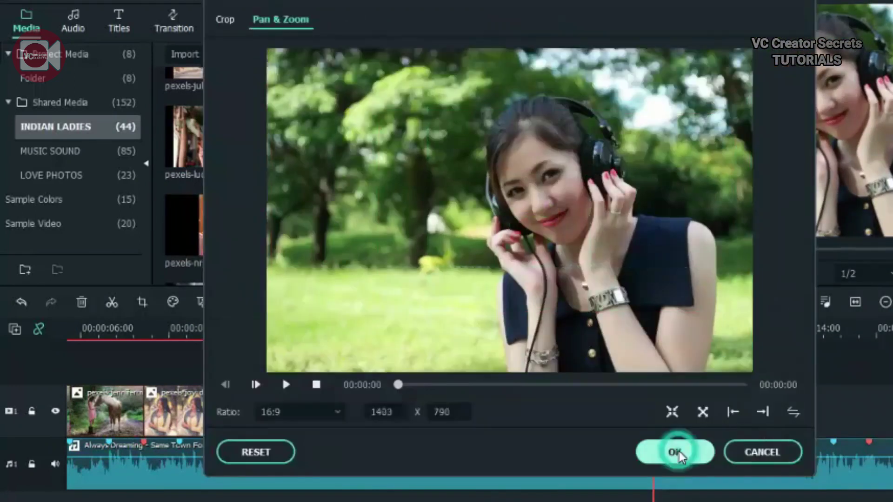
Render a timeline preview and play the slideshow from the start
{"action": "left_click", "coordinate": [733, 302]}
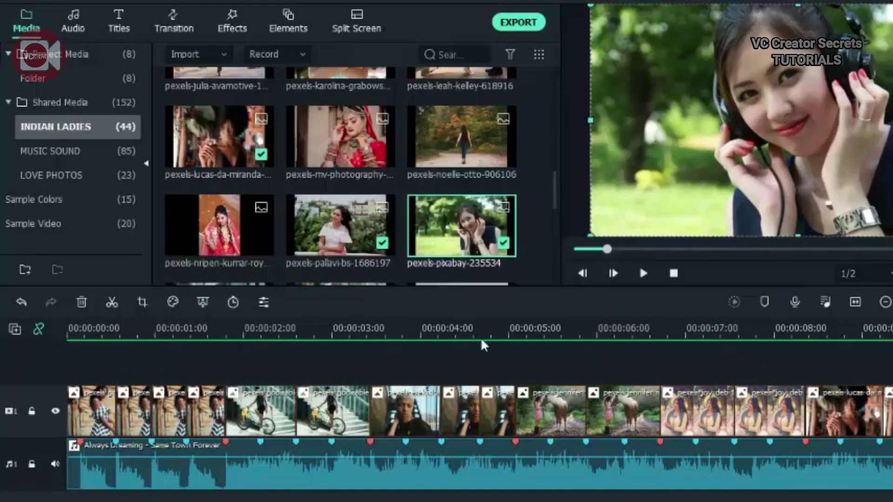
{"action": "left_click_drag", "start_coordinate": [139, 330], "coordinate": [4, 367]}
{"action": "left_click", "coordinate": [643, 273]}
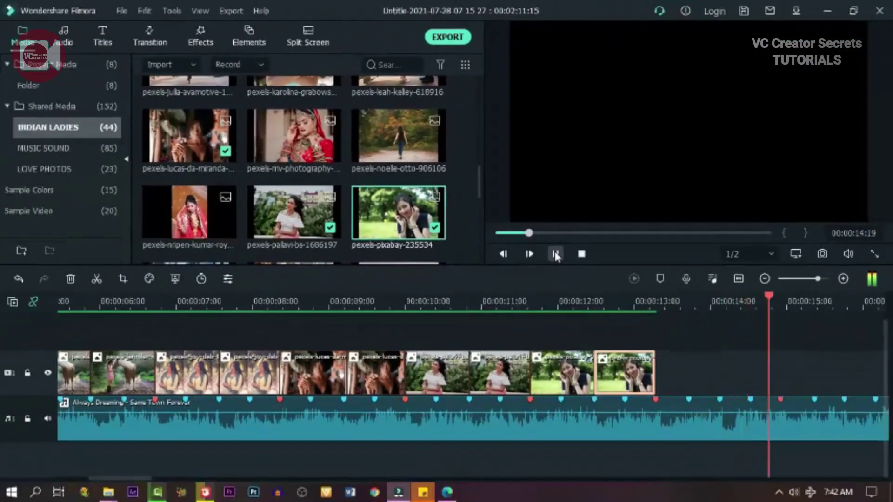
Stop playback and append the pexels-tuan-kiet-jr-1382732 flower-and-hat photo after the pixabay clips
{"action": "left_click", "coordinate": [556, 255]}
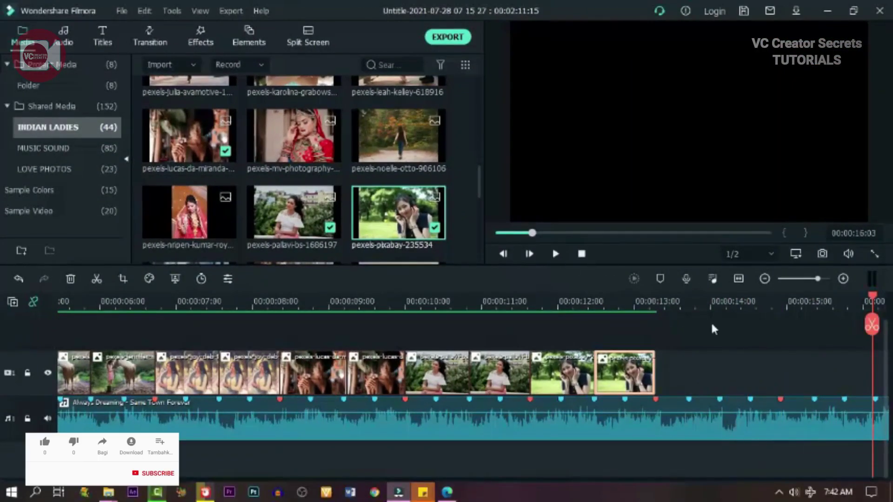
{"action": "scroll", "coordinate": [298, 199], "scroll_direction": "down", "scroll_amount": 10}
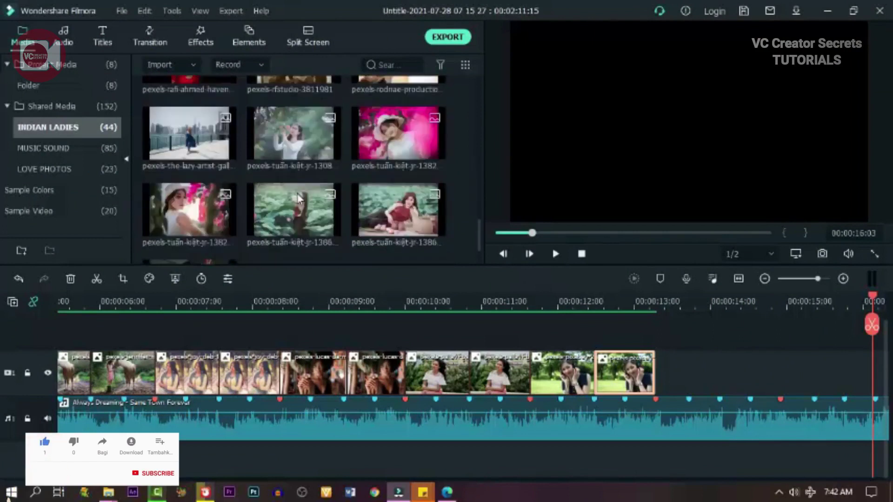
{"action": "scroll", "coordinate": [298, 199], "scroll_direction": "up", "scroll_amount": 2}
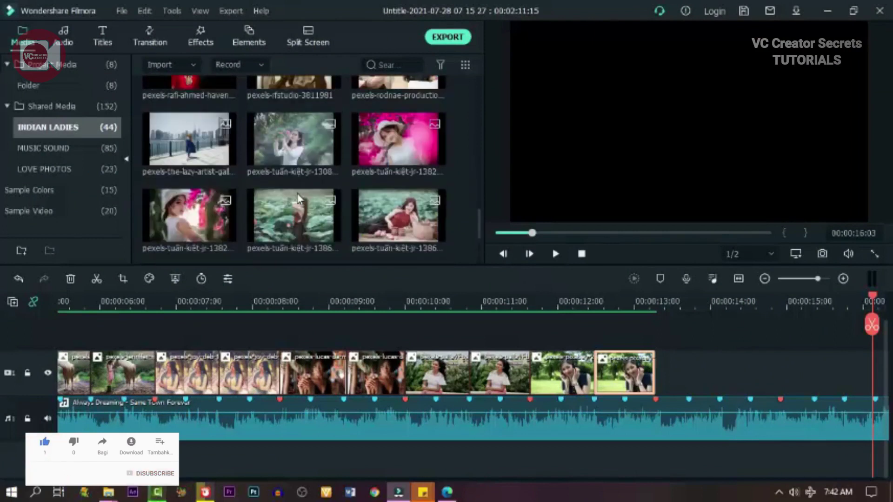
{"action": "left_click_drag", "start_coordinate": [188, 212], "coordinate": [657, 375]}
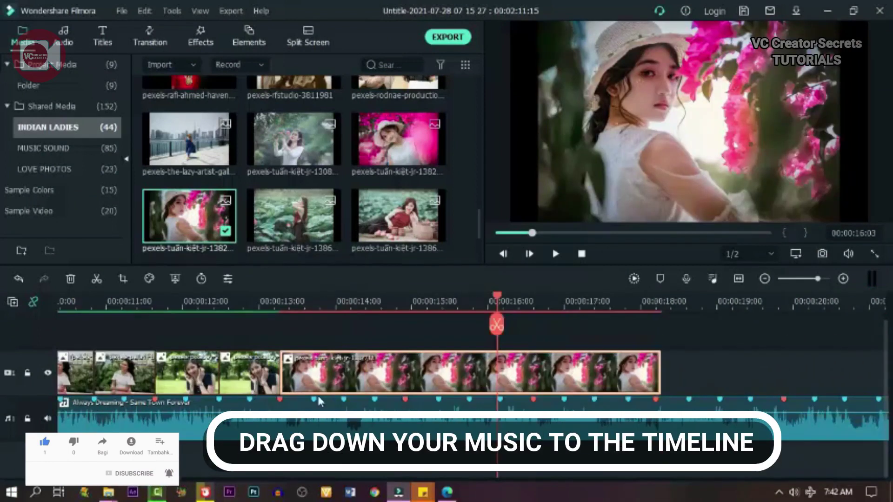
Trim the flower photo clip to end at the beat and crop it to 16:9 at the top
{"action": "left_click", "coordinate": [405, 301]}
{"action": "left_click_drag", "start_coordinate": [663, 372], "coordinate": [404, 372]}
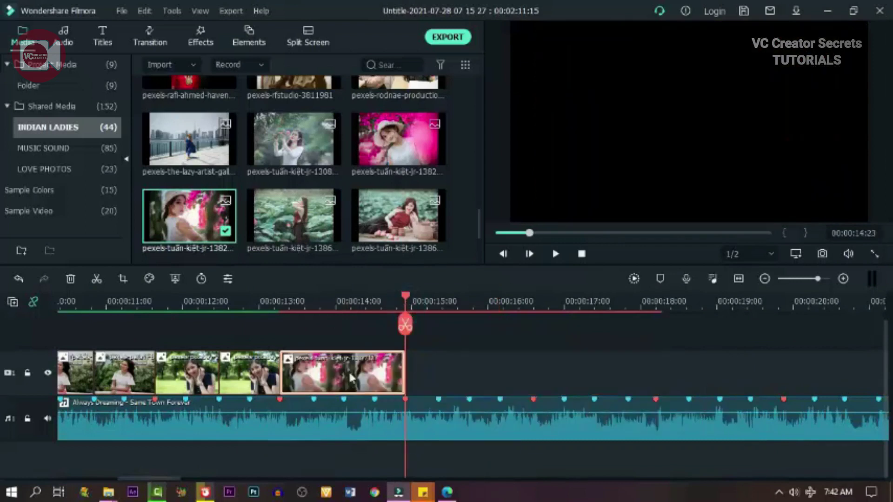
{"action": "right_click", "coordinate": [351, 378]}
{"action": "left_click", "coordinate": [399, 199]}
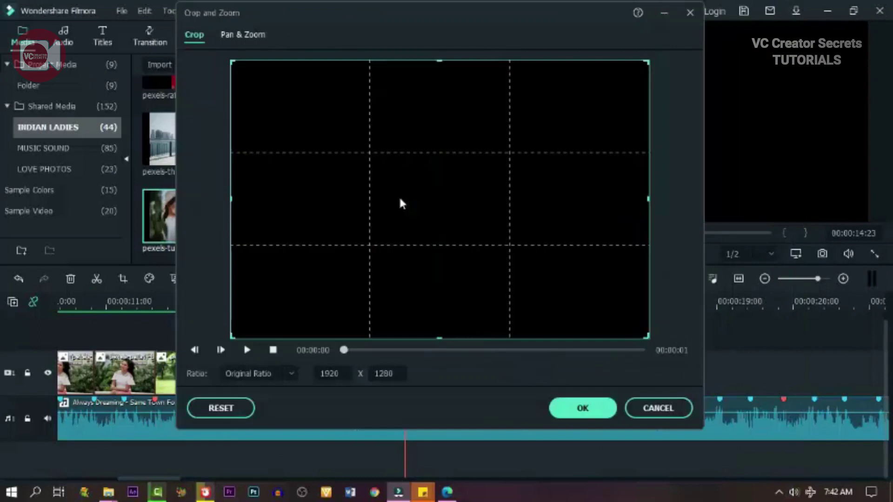
{"action": "left_click", "coordinate": [256, 372]}
{"action": "left_click", "coordinate": [253, 265]}
{"action": "left_click_drag", "start_coordinate": [400, 283], "coordinate": [400, 263]}
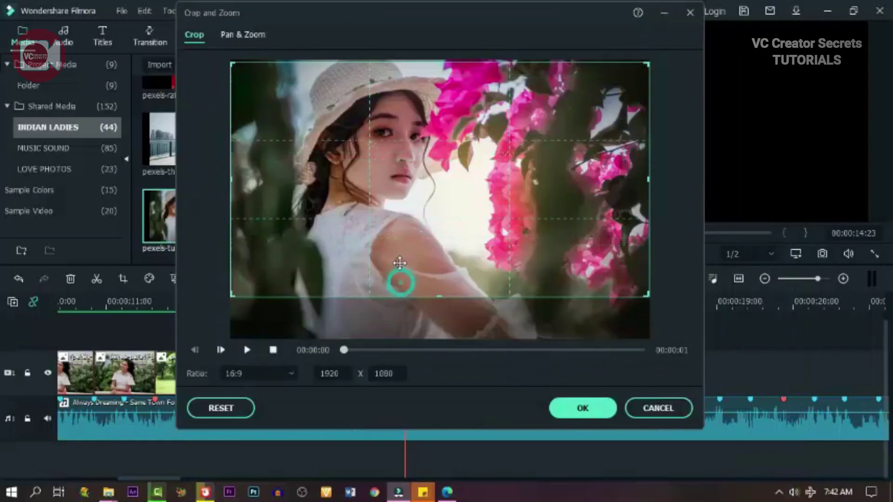
Enlarge the pan-and-zoom end frame to 1534x863, apply it, then apply crop and zoom to the pink clip
{"action": "left_click", "coordinate": [244, 35]}
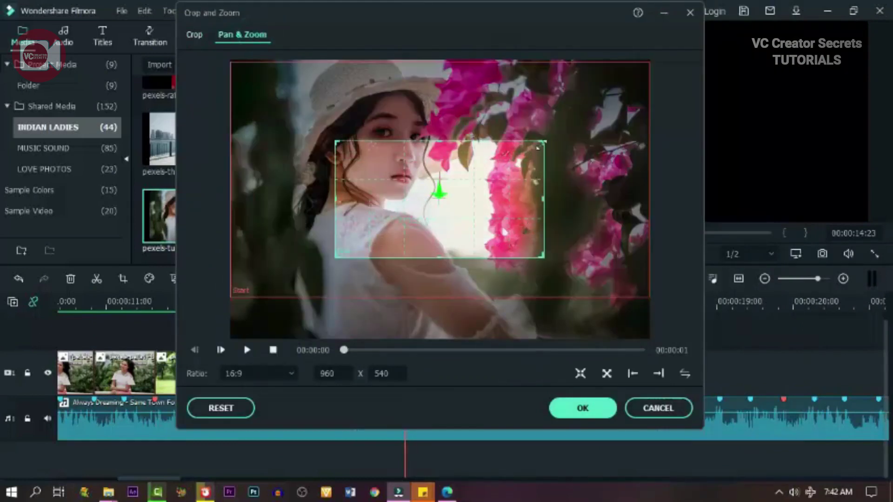
{"action": "left_click_drag", "start_coordinate": [541, 141], "coordinate": [627, 95]}
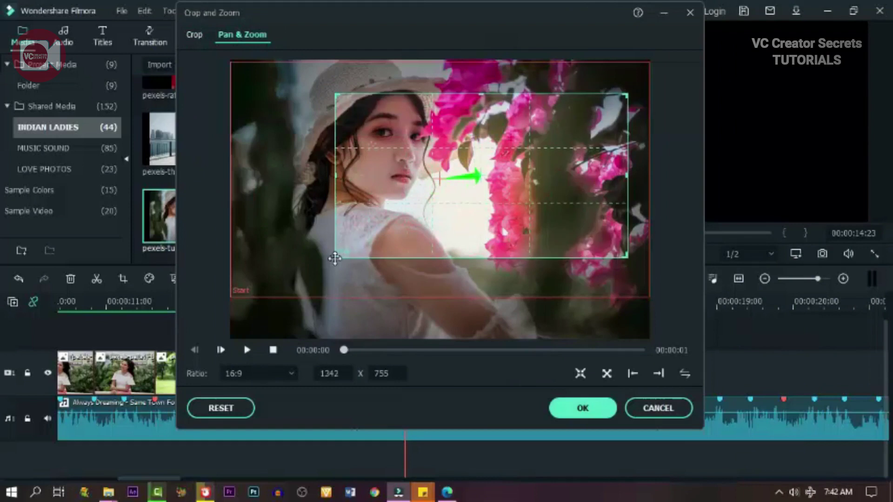
{"action": "left_click_drag", "start_coordinate": [318, 263], "coordinate": [293, 279]}
{"action": "left_click_drag", "start_coordinate": [450, 238], "coordinate": [441, 231]}
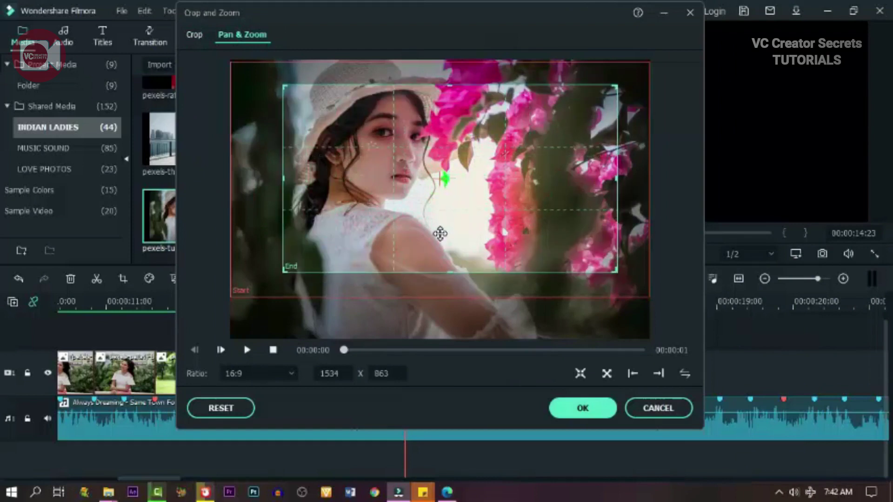
{"action": "left_click", "coordinate": [584, 409]}
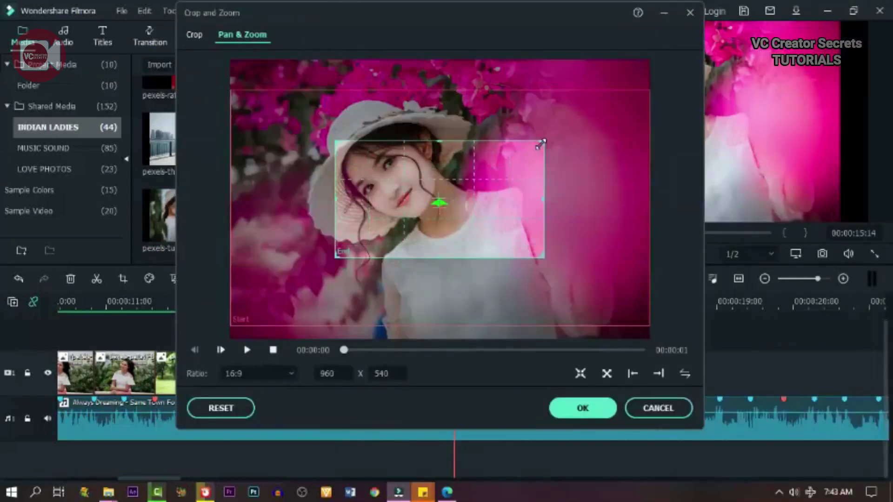
{"action": "left_click", "coordinate": [239, 264]}
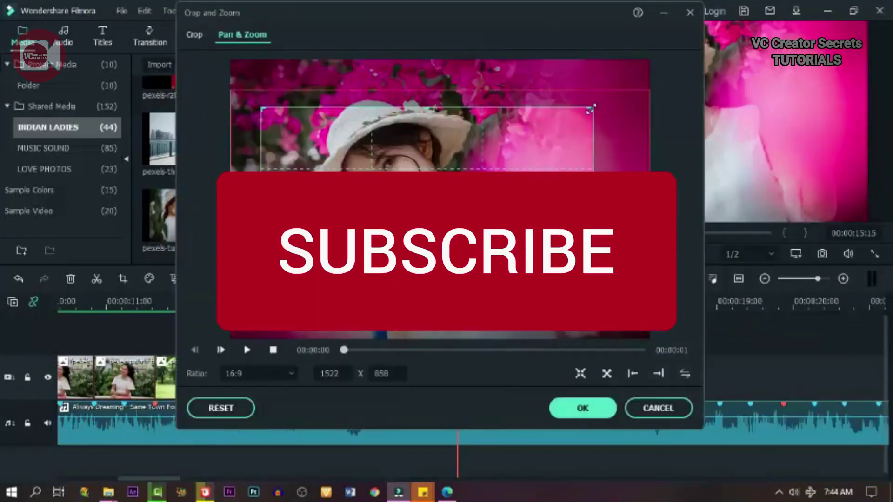
{"action": "left_click", "coordinate": [572, 410]}
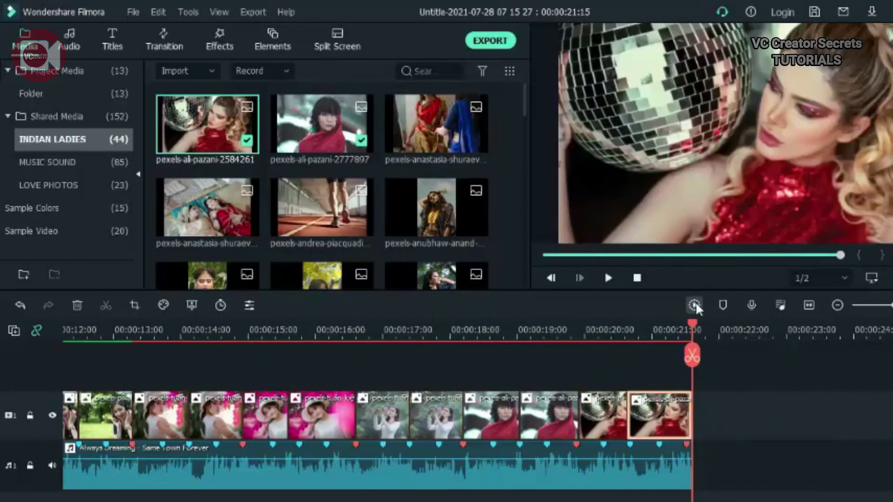
Trim the music to end with the disco-ball clip at 00:00:21:15 and play the slideshow
{"action": "left_click", "coordinate": [695, 306]}
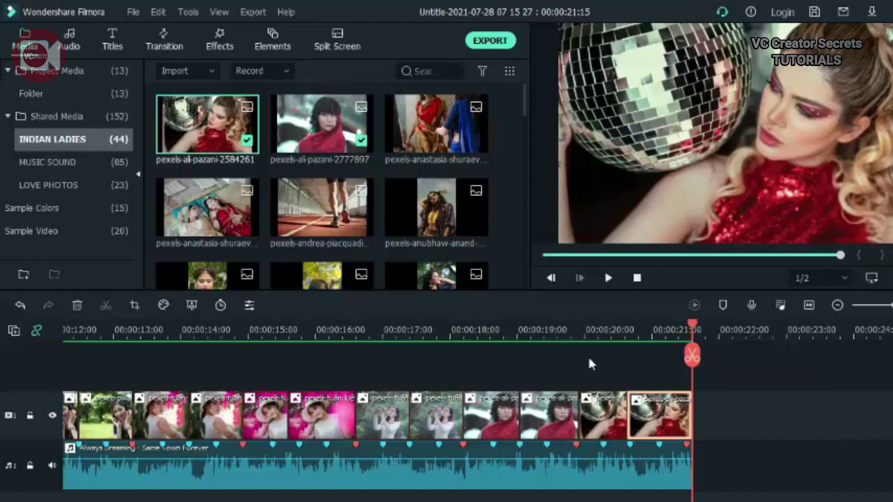
{"action": "key", "text": "space"}
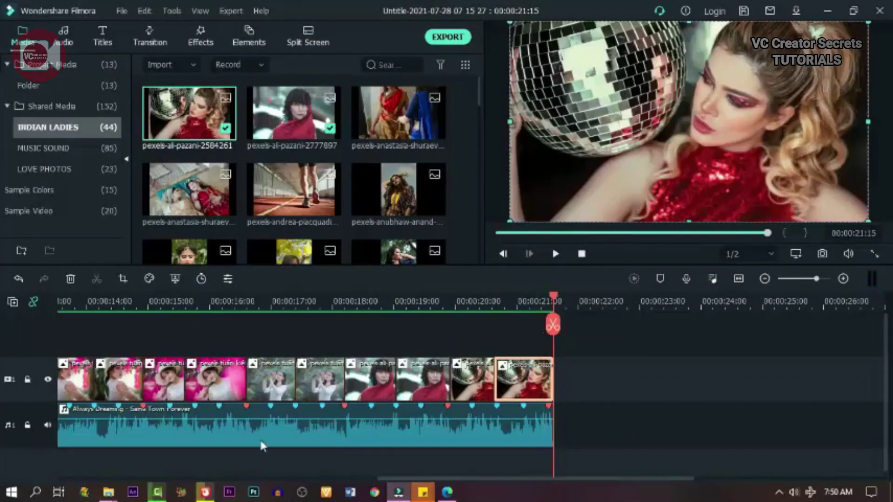
Set the playhead to 00:00:07:12 and show the Effects library
{"action": "left_click_drag", "start_coordinate": [427, 483], "coordinate": [209, 500]}
{"action": "left_click", "coordinate": [257, 307]}
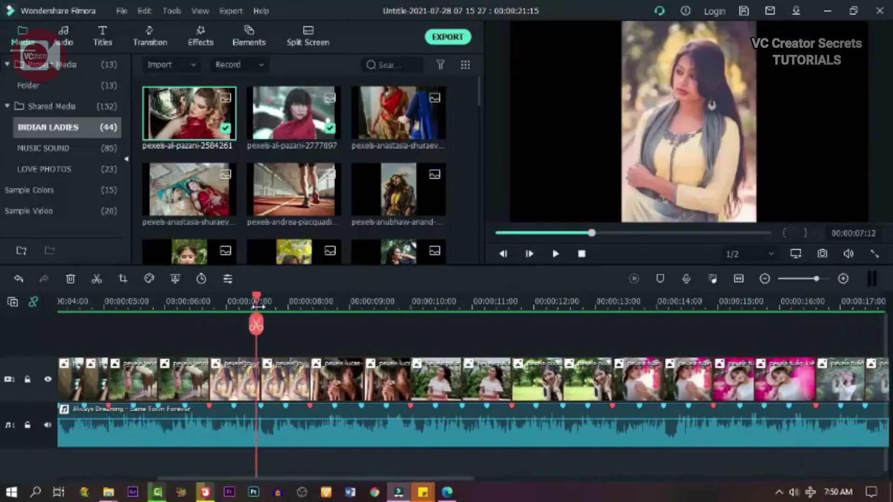
{"action": "left_click", "coordinate": [203, 42]}
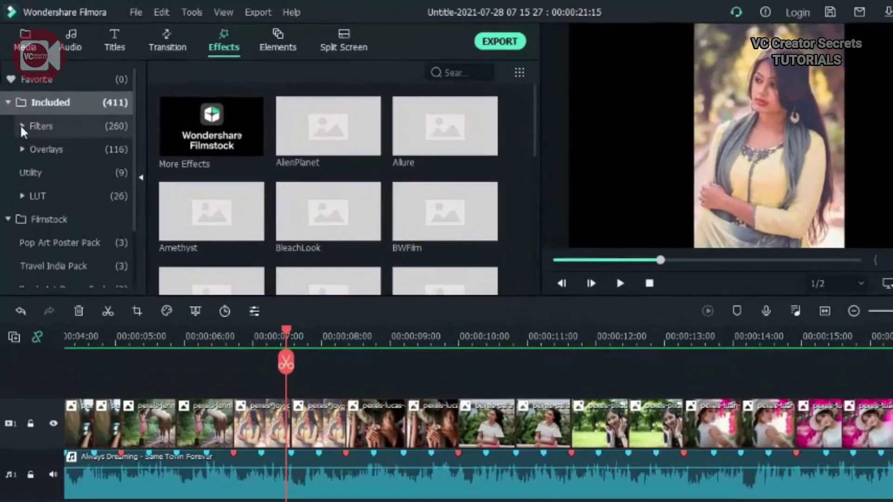
Place a Slant Blur background filter on track 2 from about 00:00:06:10 to 00:00:08:00
{"action": "left_click", "coordinate": [21, 113]}
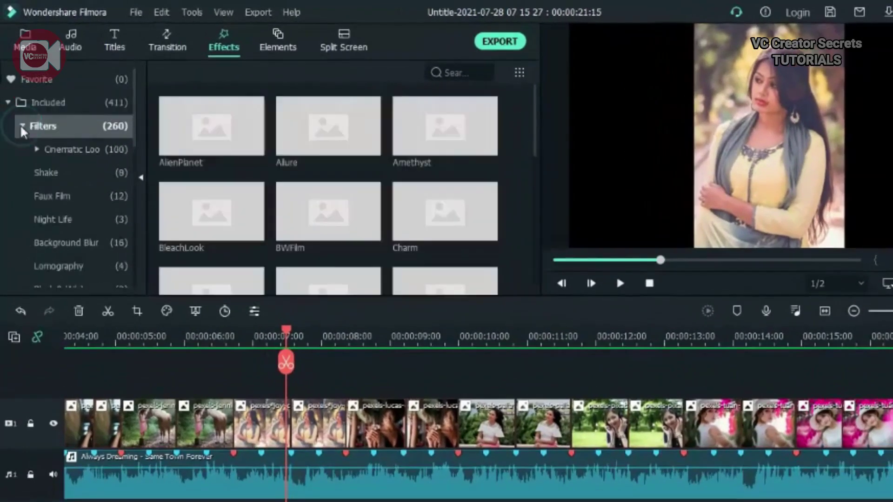
{"action": "left_click", "coordinate": [64, 244]}
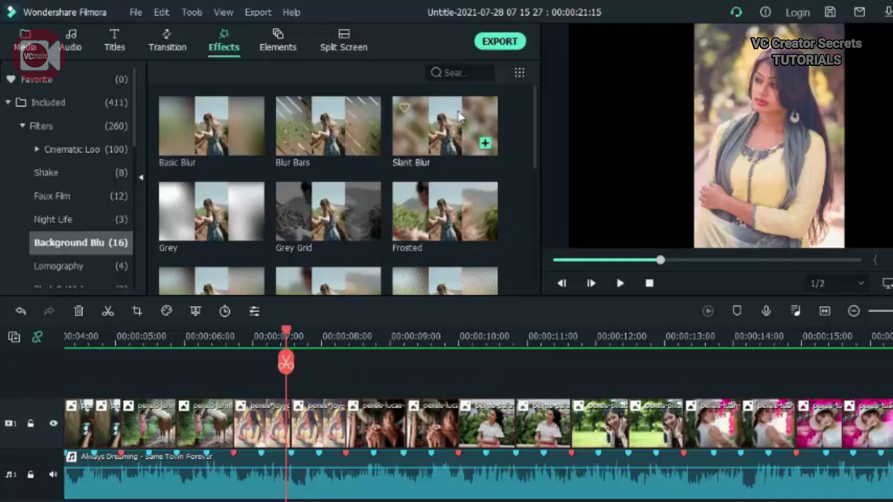
{"action": "left_click_drag", "start_coordinate": [472, 114], "coordinate": [235, 394]}
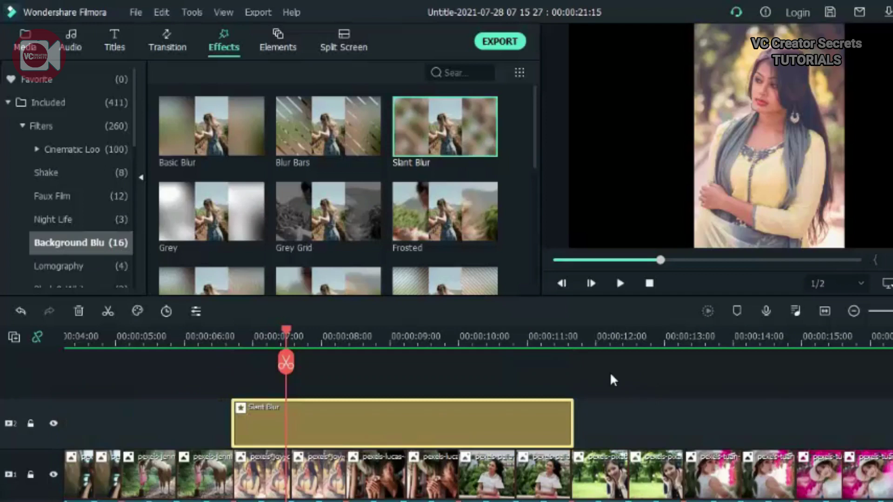
{"action": "left_click_drag", "start_coordinate": [536, 428], "coordinate": [355, 429]}
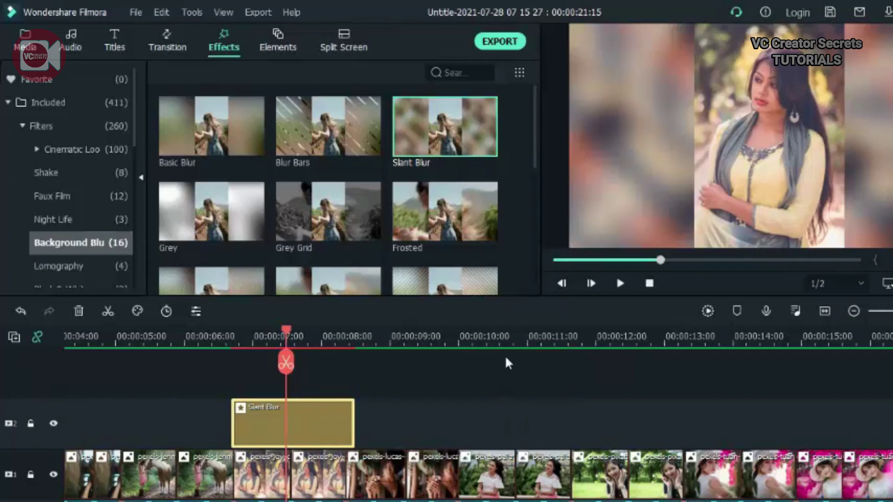
Move the playhead to about 10 seconds and browse the Background Blur filters
{"action": "left_click", "coordinate": [502, 336]}
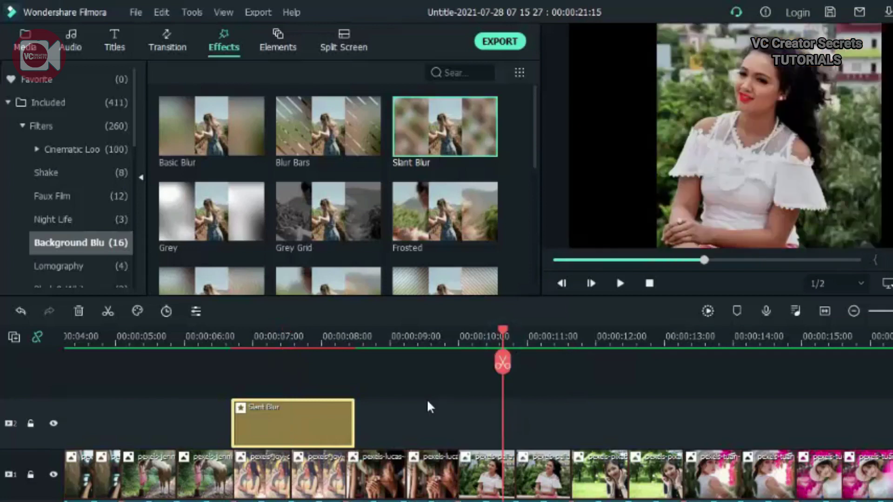
{"action": "scroll", "coordinate": [478, 198], "scroll_direction": "down", "scroll_amount": 2}
{"action": "scroll", "coordinate": [477, 197], "scroll_direction": "down", "scroll_amount": 2}
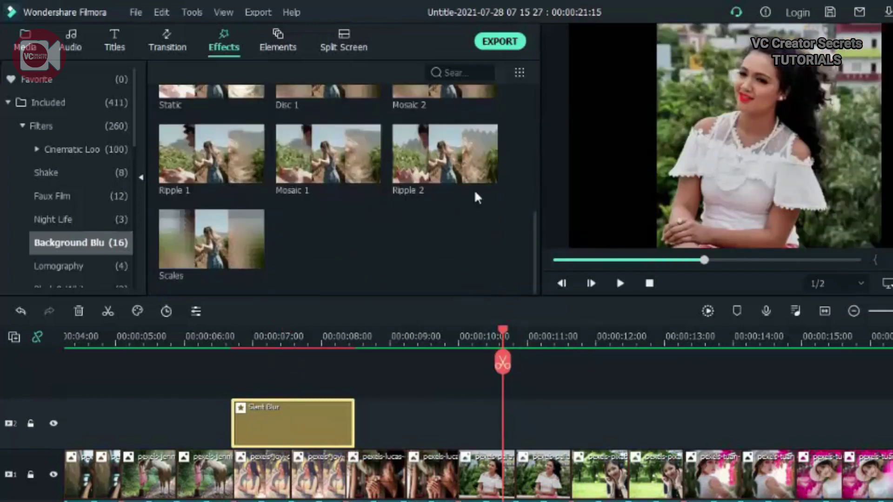
{"action": "scroll", "coordinate": [484, 181], "scroll_direction": "up", "scroll_amount": 2}
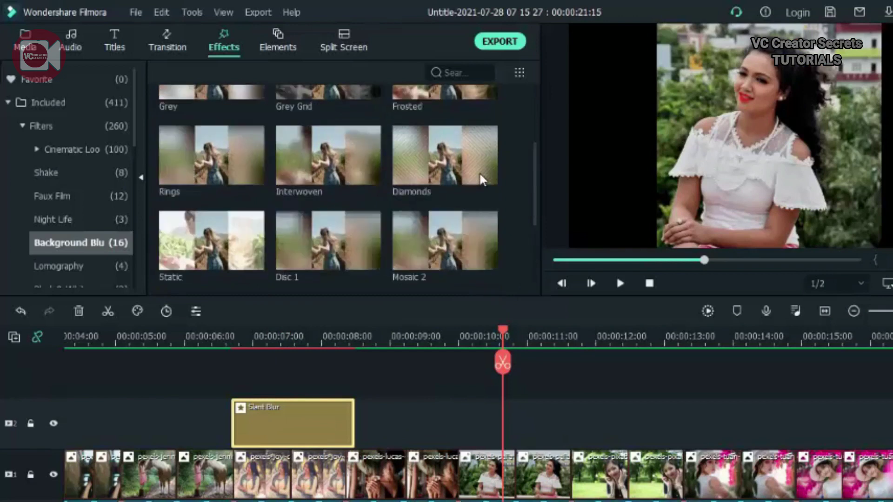
{"action": "scroll", "coordinate": [484, 179], "scroll_direction": "up", "scroll_amount": 2}
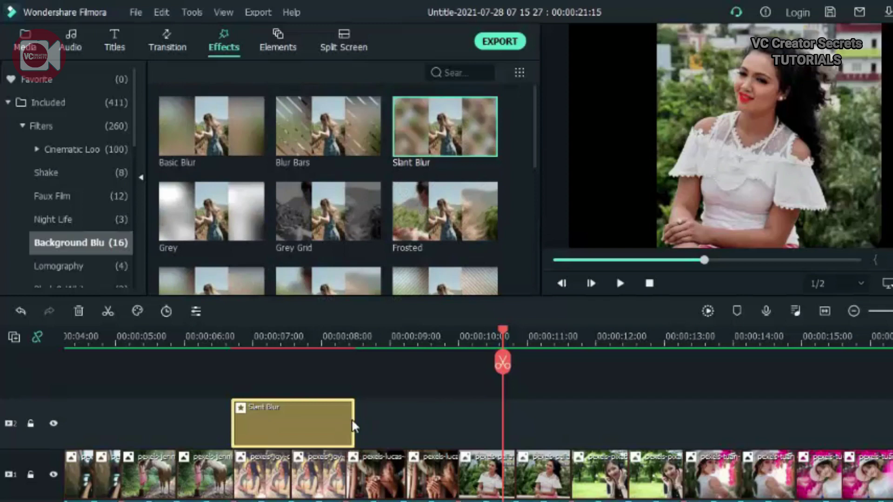
Add a two-second Blur Bars filter near 10 seconds, preview it, and open MP4 export settings
{"action": "left_click_drag", "start_coordinate": [369, 142], "coordinate": [453, 440]}
{"action": "left_click_drag", "start_coordinate": [791, 428], "coordinate": [575, 443]}
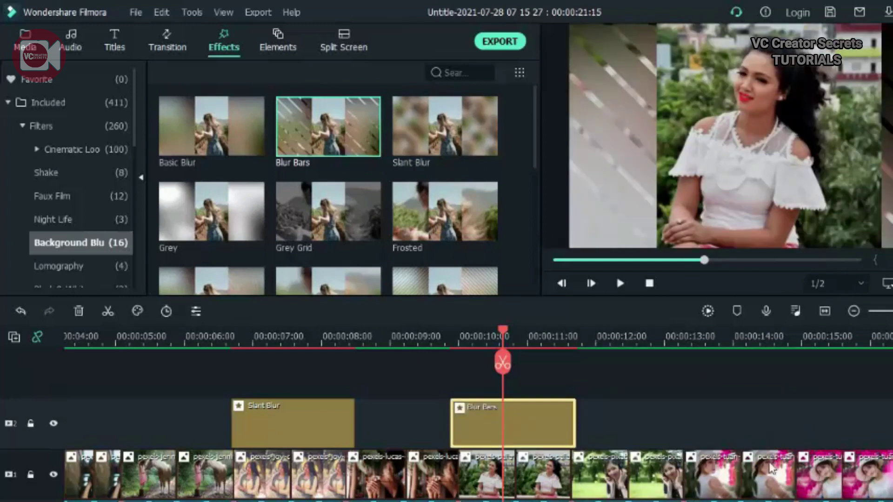
{"action": "left_click", "coordinate": [201, 336]}
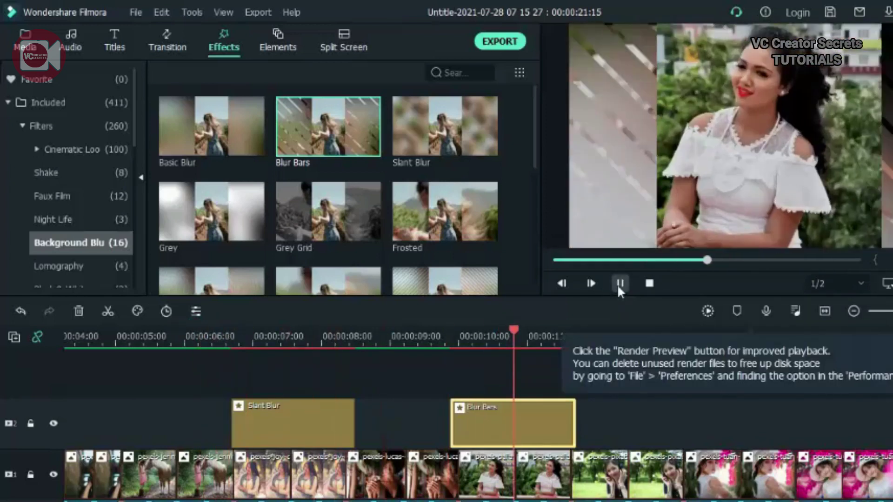
{"action": "left_click", "coordinate": [620, 284]}
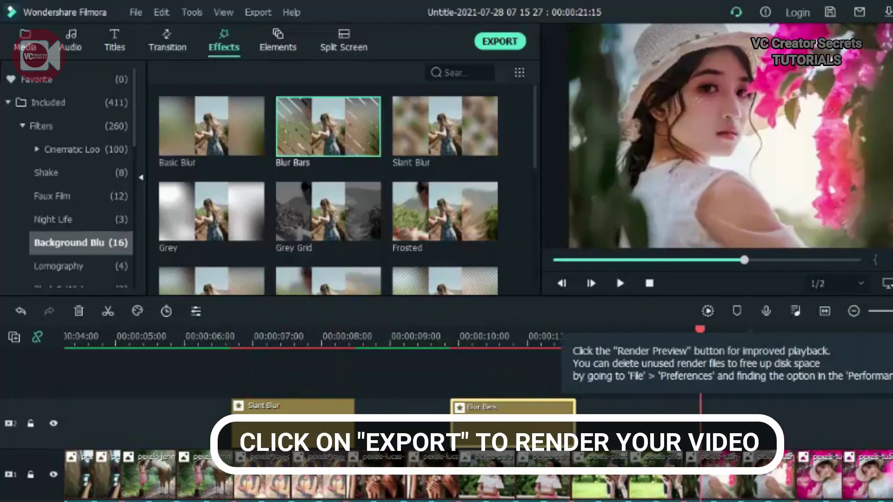
{"action": "left_click", "coordinate": [502, 41]}
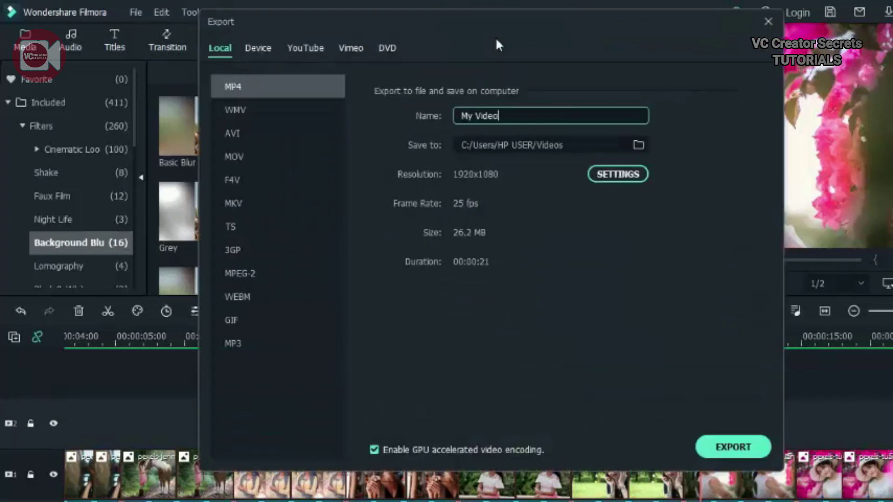